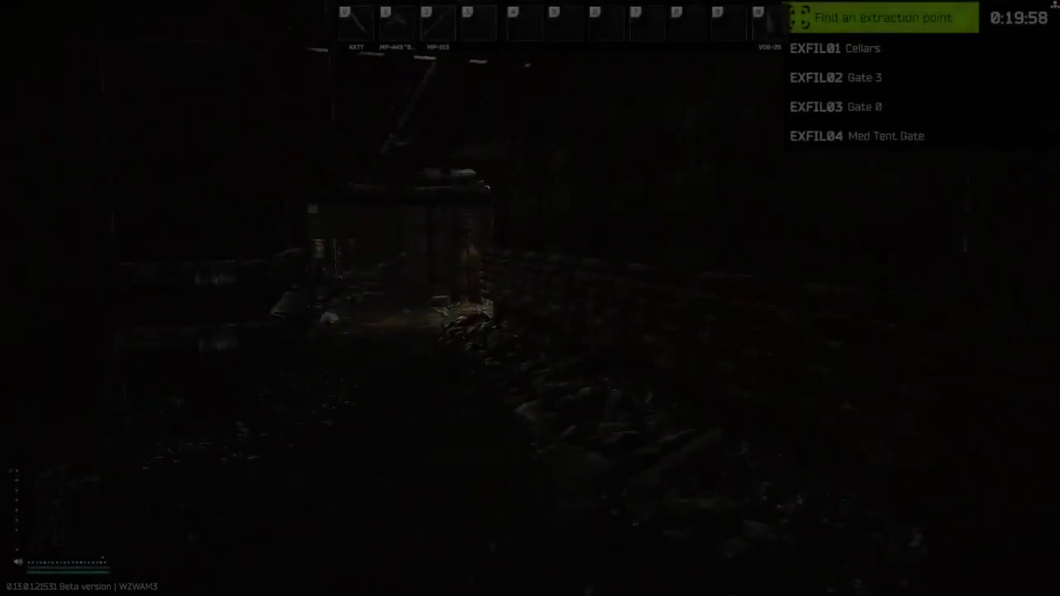
Walk forward through the dark tunnel and climb the stairs toward the rusty door.
key("w")
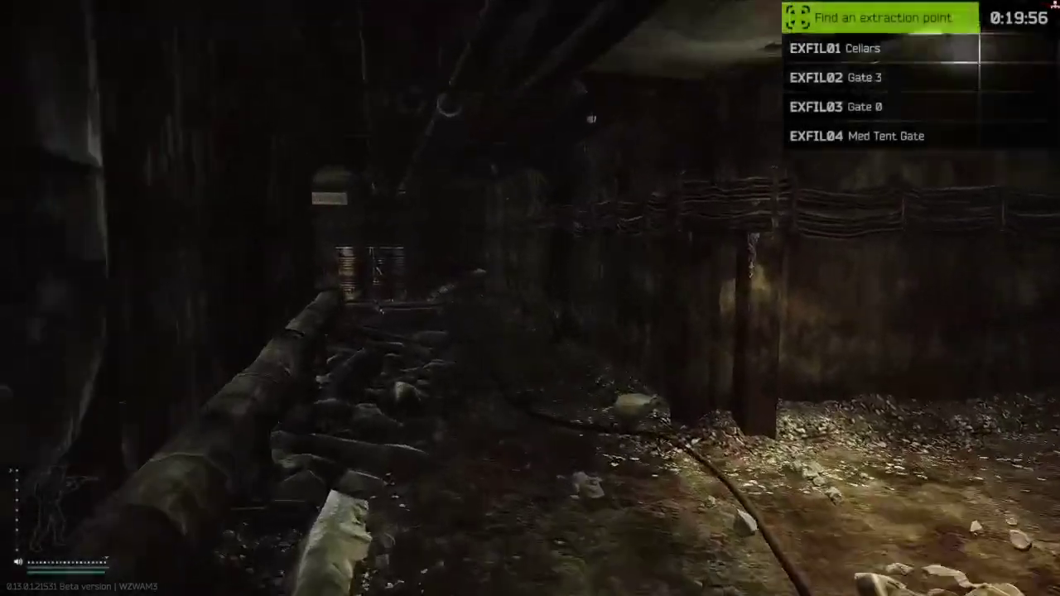
key("w")
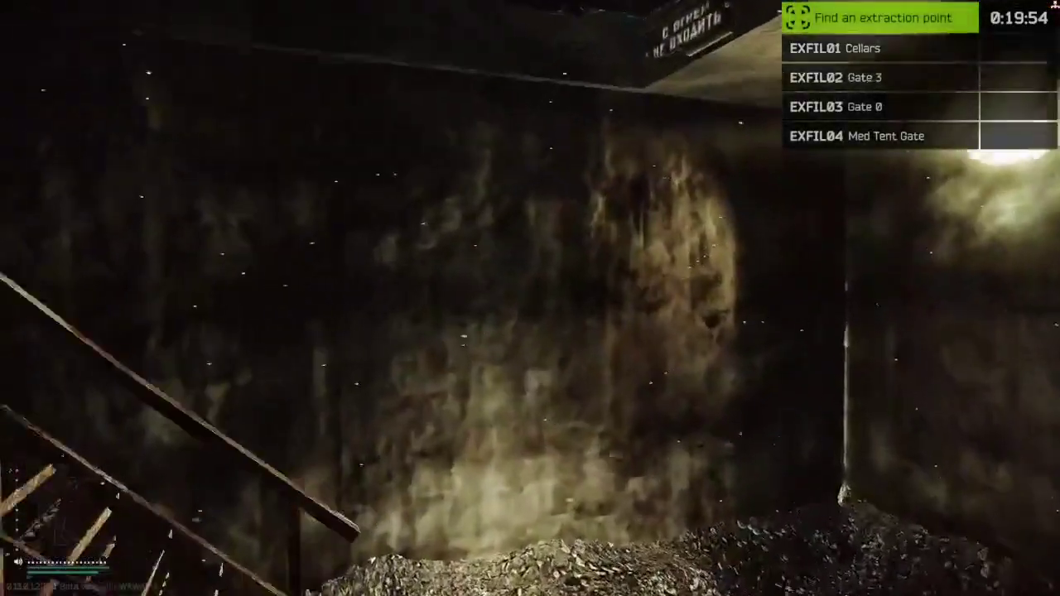
key("w")
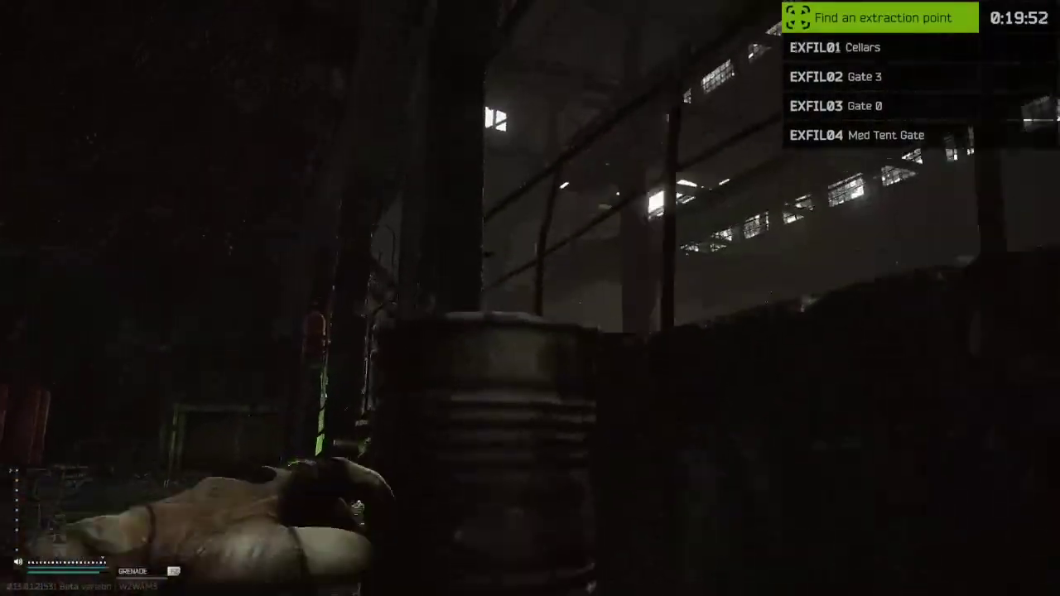
Ready the MP-153, go through the rusty door and catwalk down to the hangar floor.
key("3")
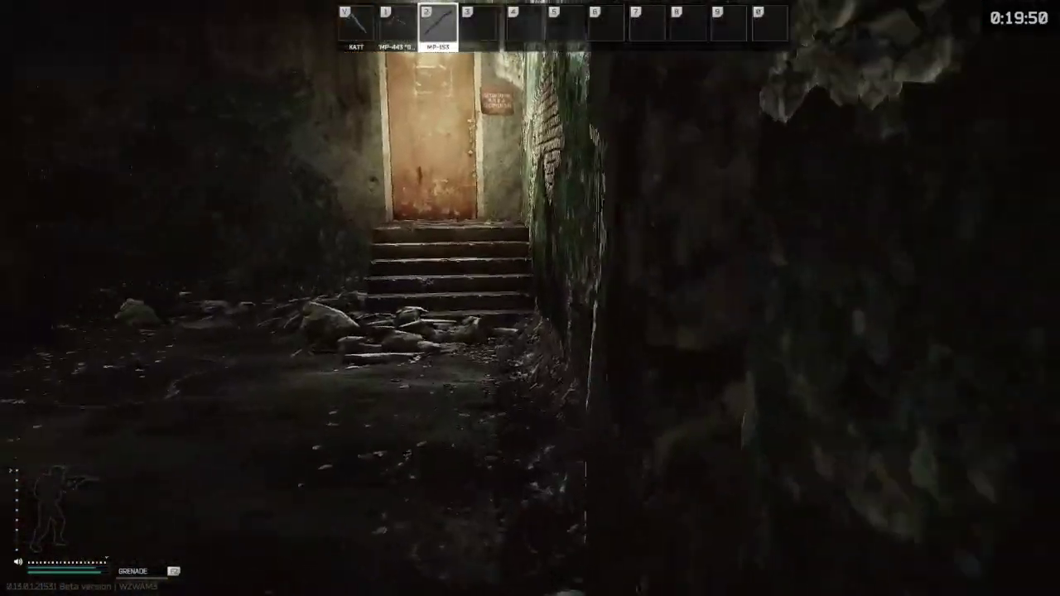
key("w")
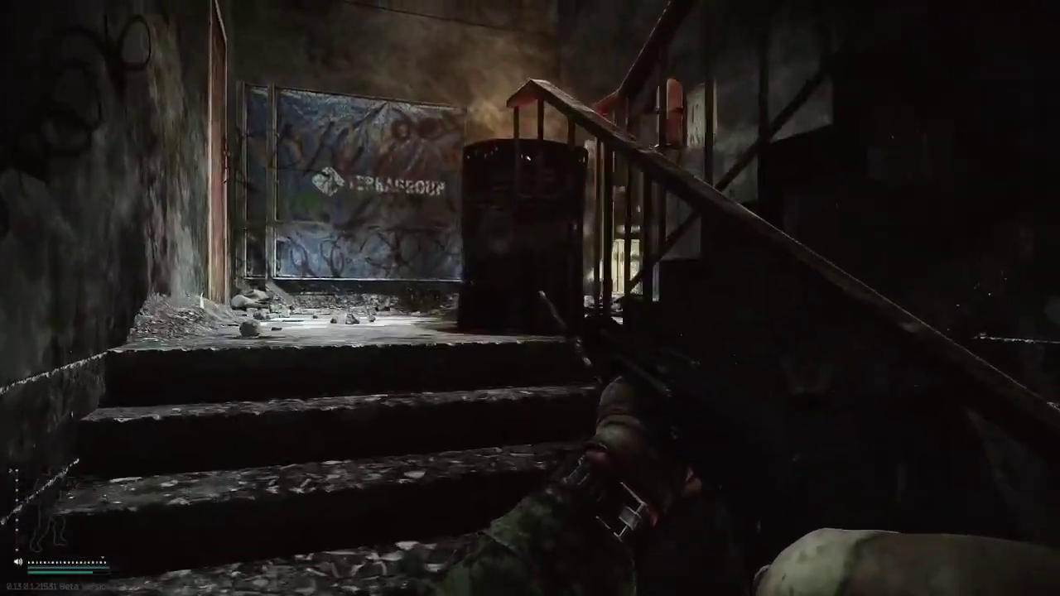
key("w")
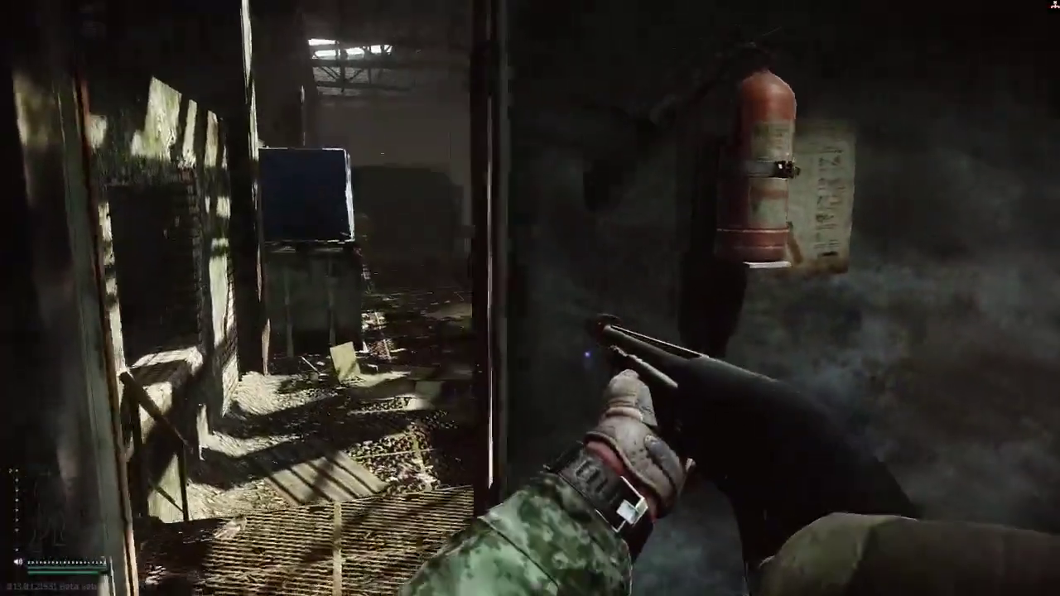
key("w")
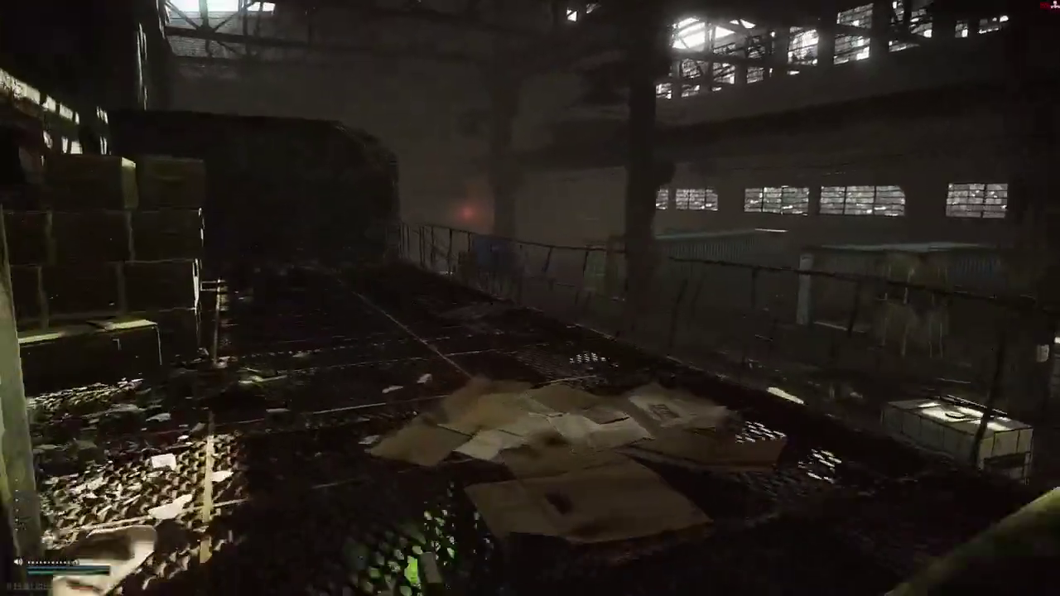
key("w")
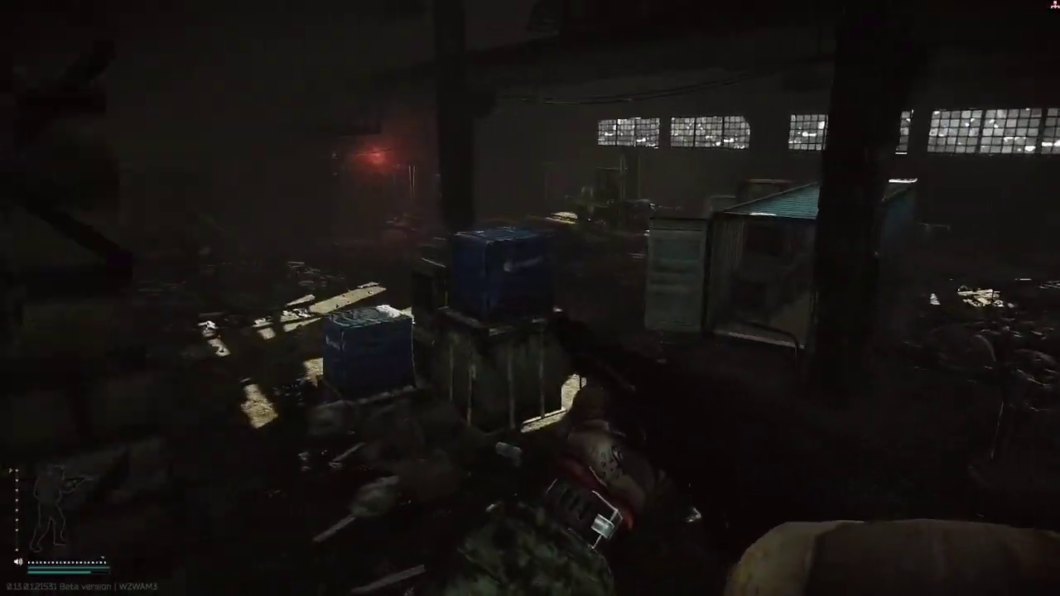
key("w")
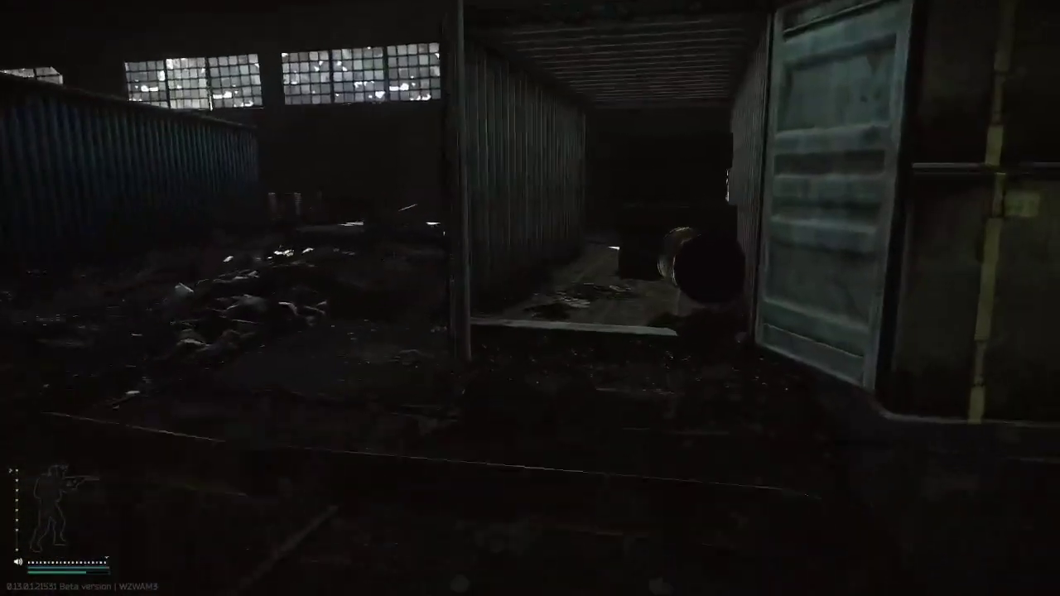
Walk through the open shipping container and corridor into the bright hangar area.
key("w")
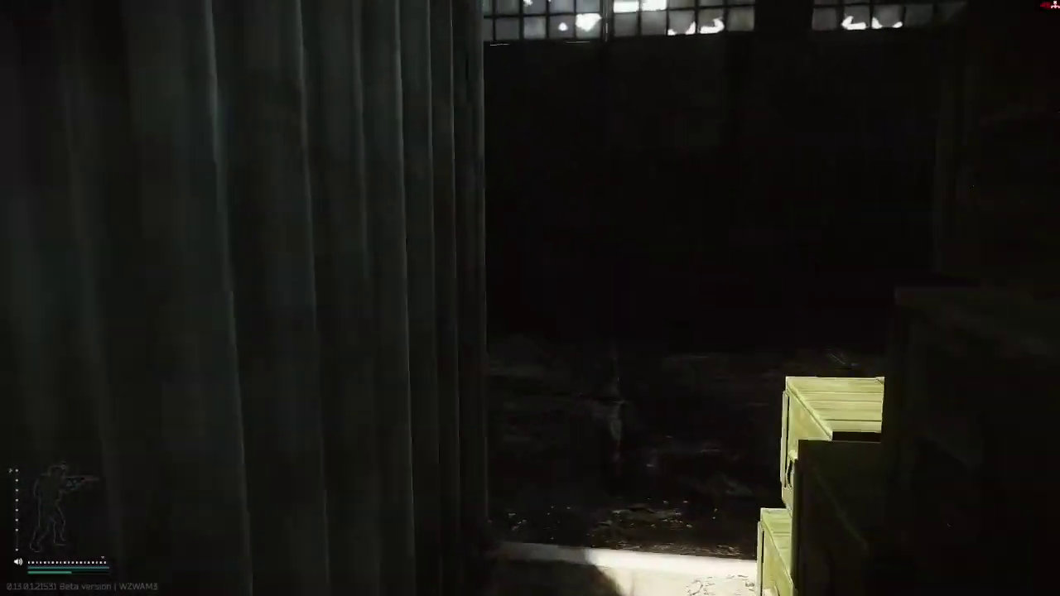
key("w")
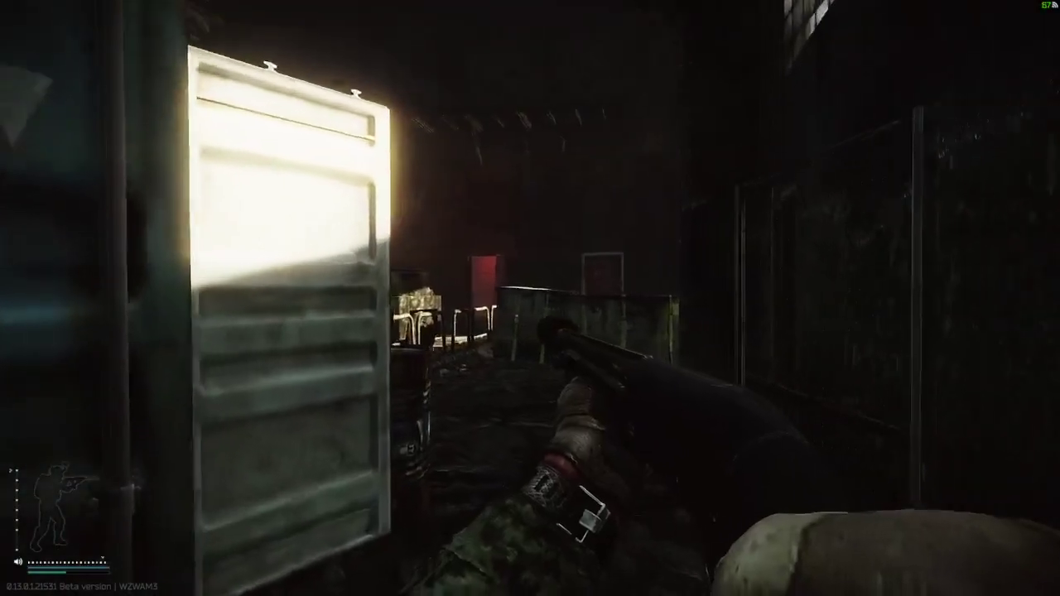
key("w")
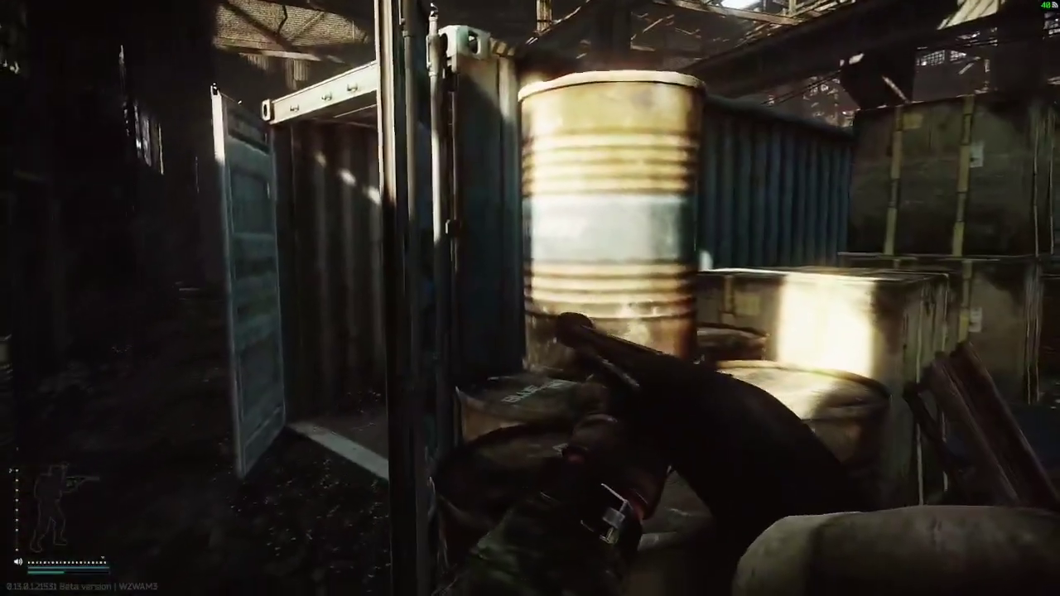
key("a")
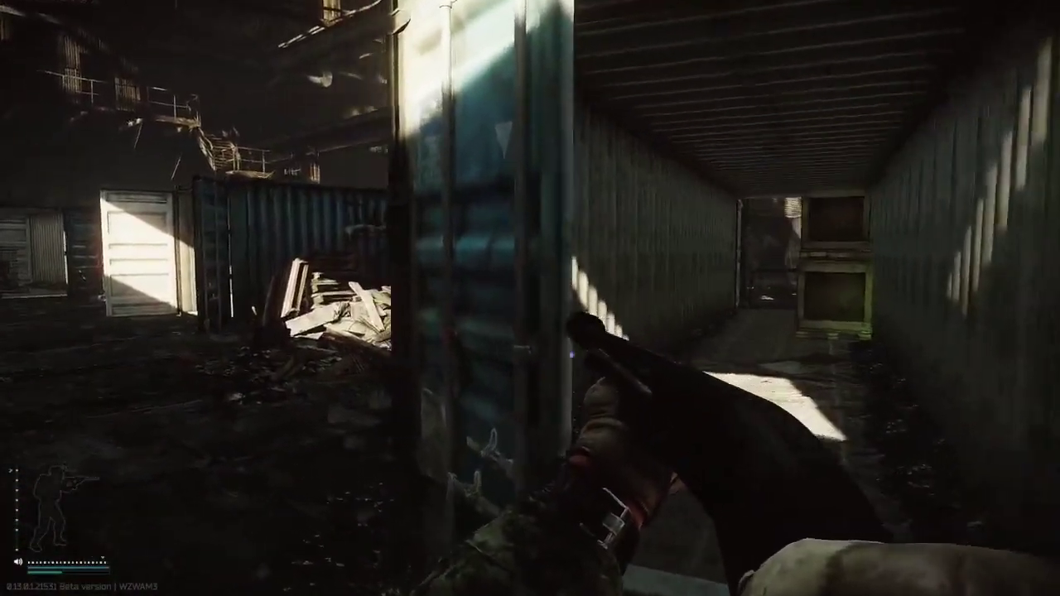
key("w")
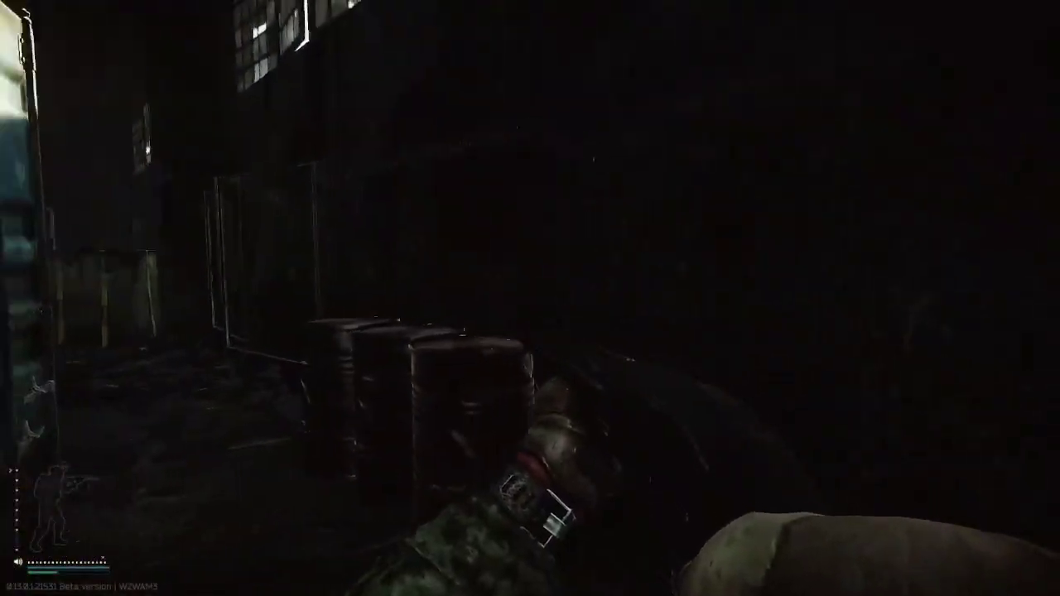
key("w")
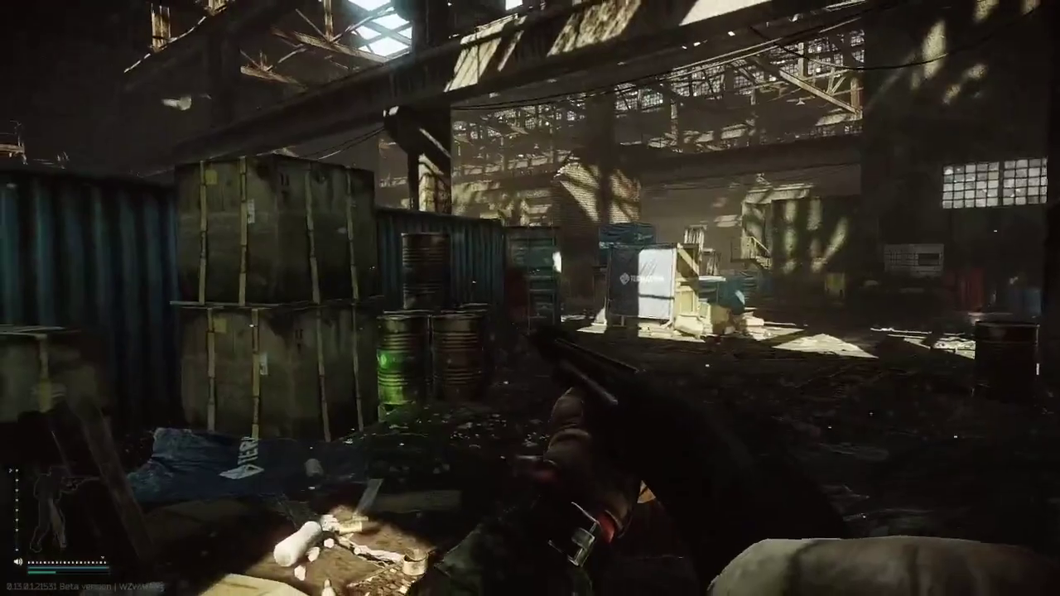
Approach the bodies lying by the barrels near the Terragroup banner.
key("w")
key("w")
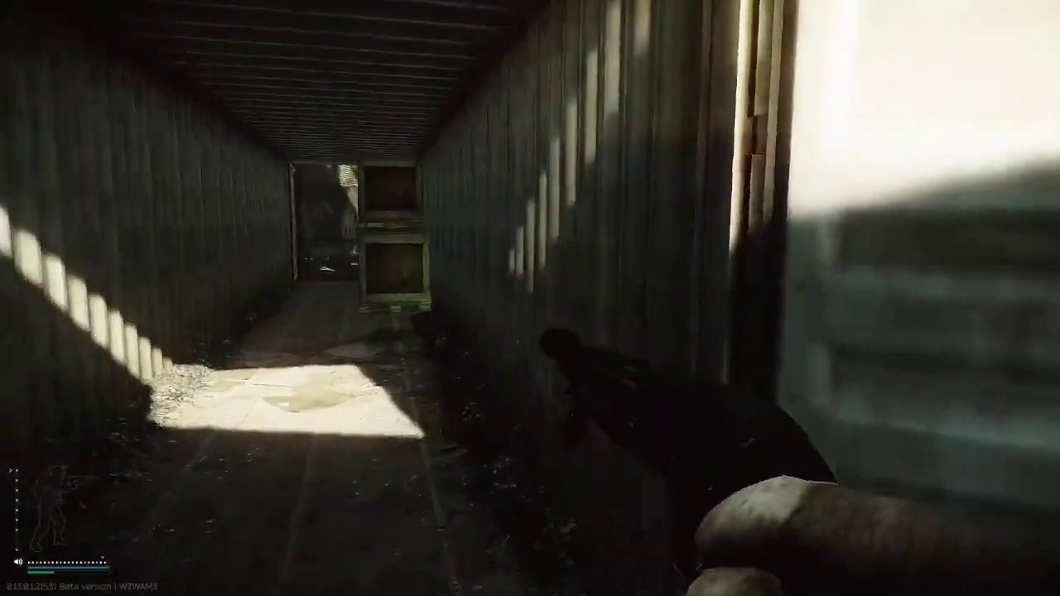
key("w")
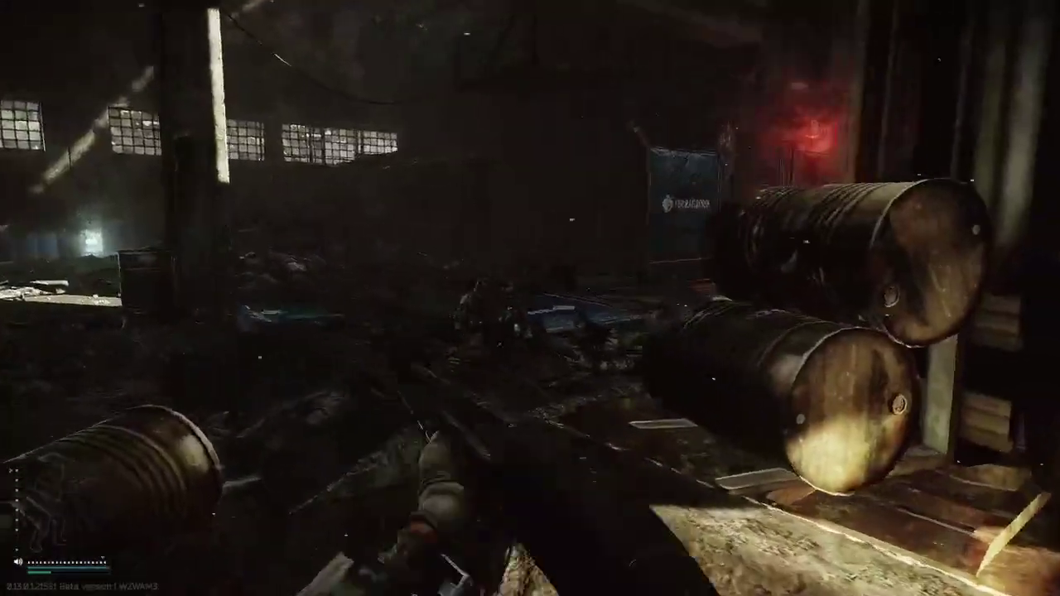
key("w")
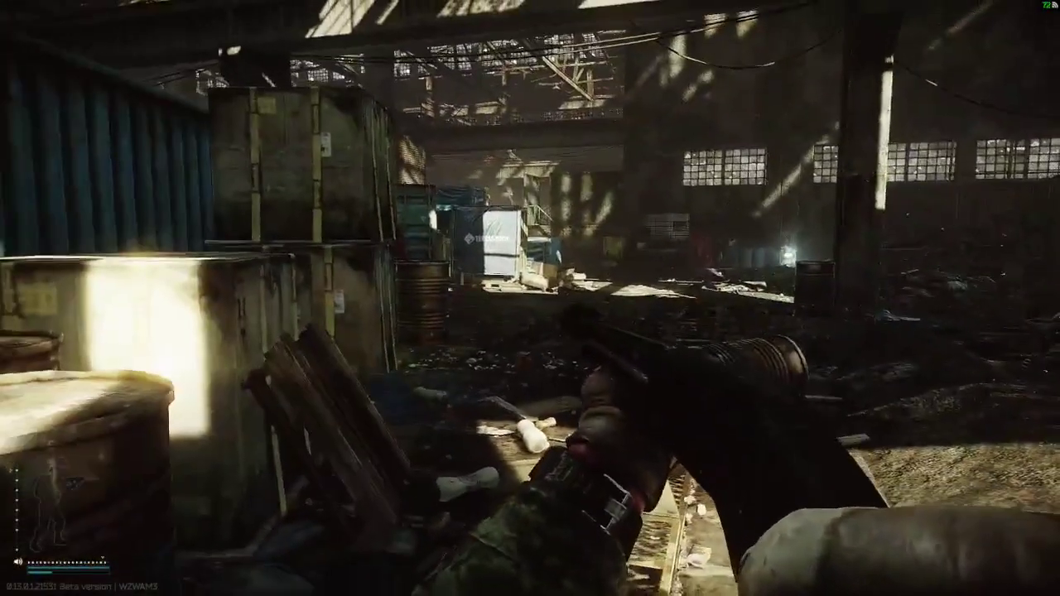
key("w")
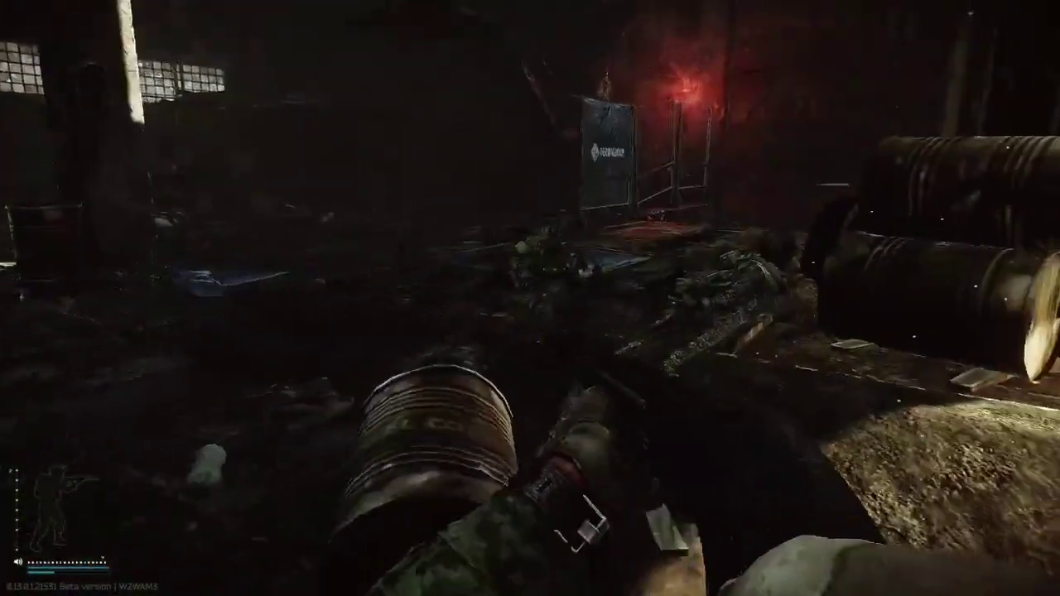
key("w")
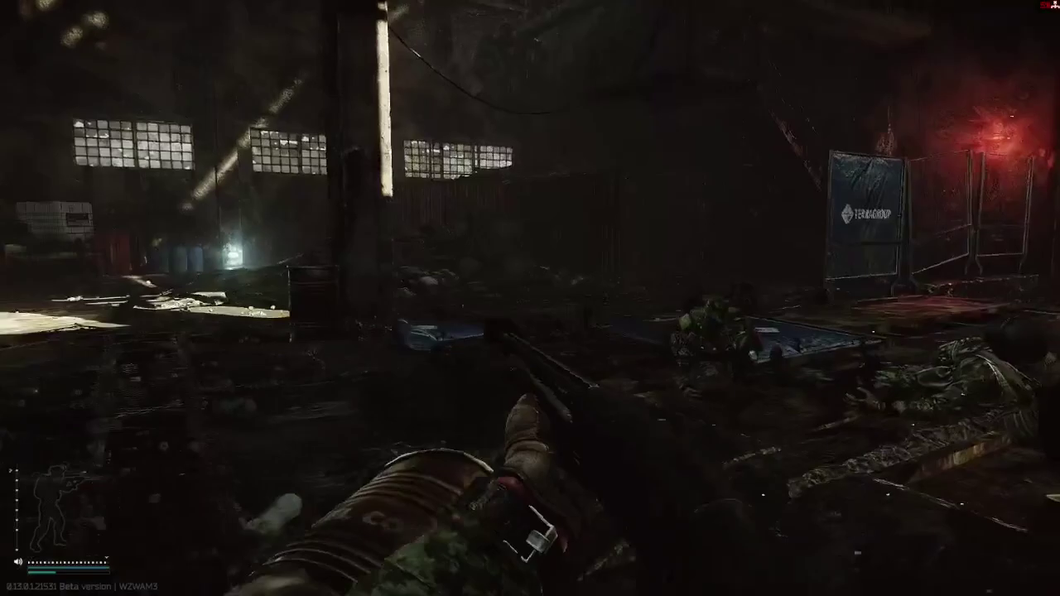
key("w")
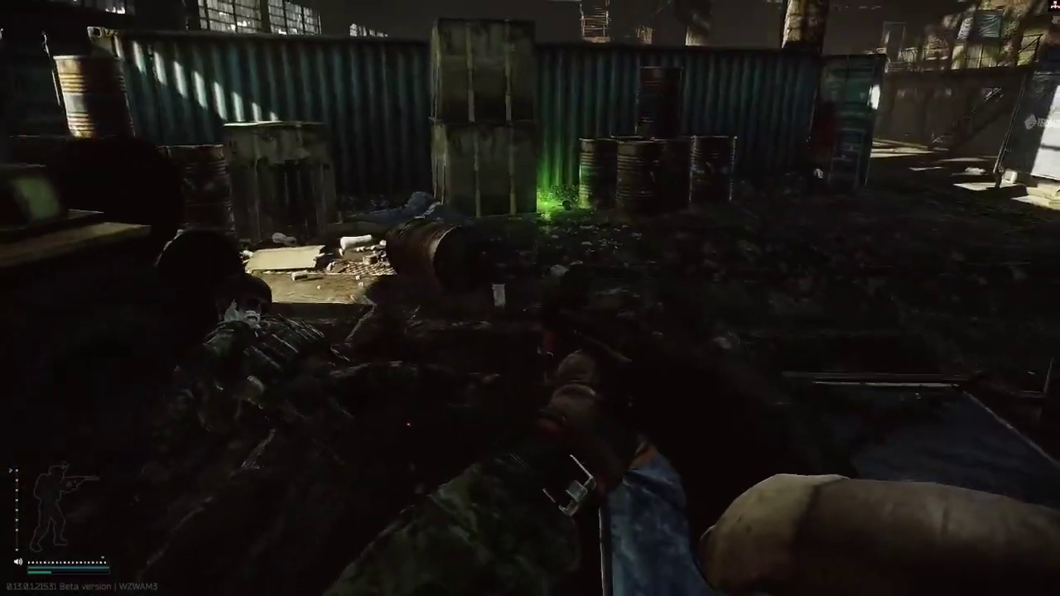
key("w")
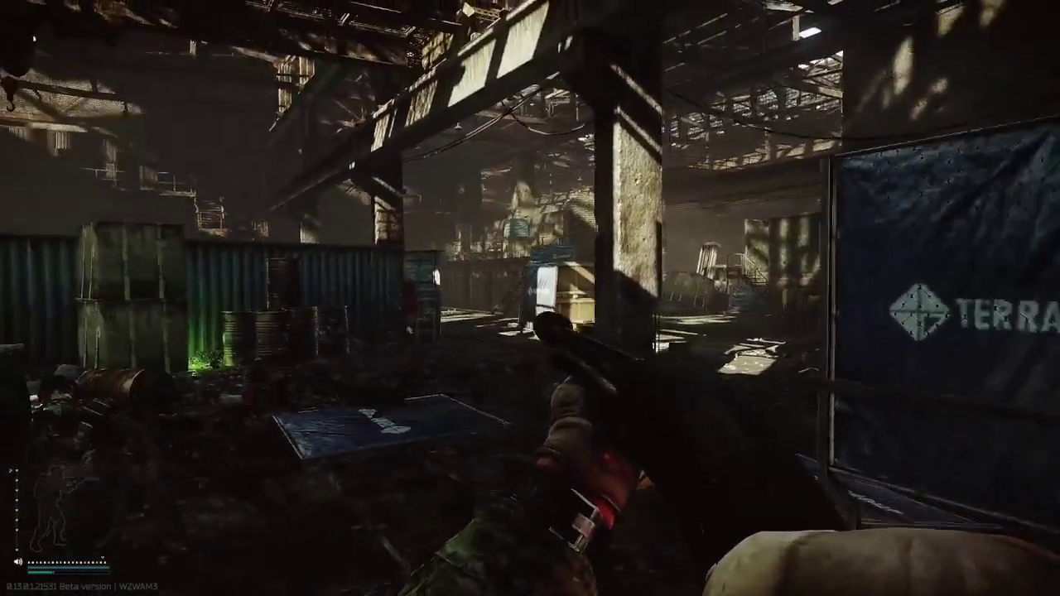
key("w")
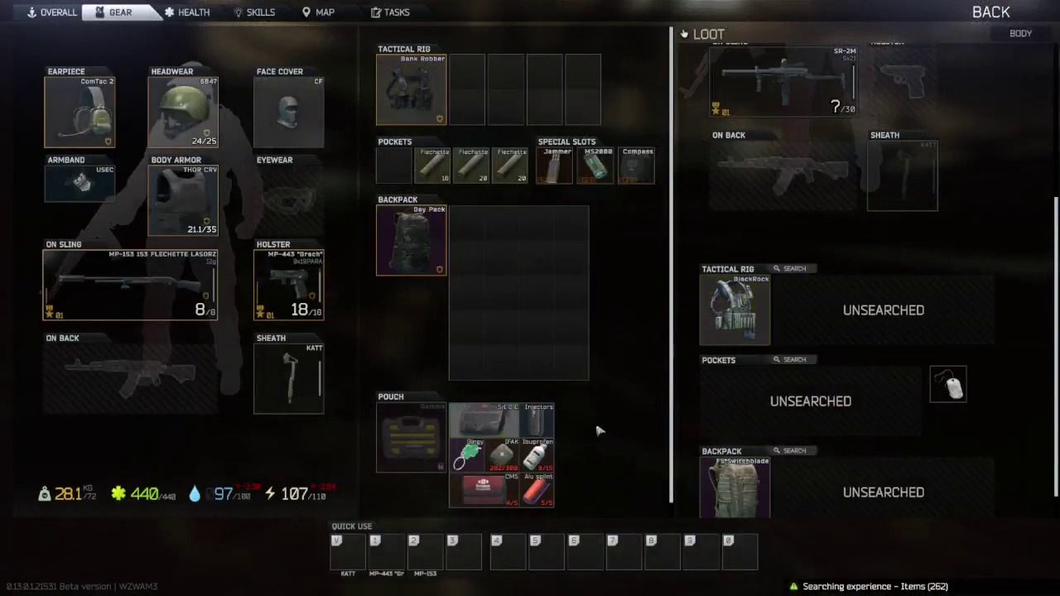
scroll(770, 426, "down", 1)
mouse_move(735, 464)
left_mouse_down()
mouse_move(452, 298)
mouse_move(411, 240)
left_mouse_up()
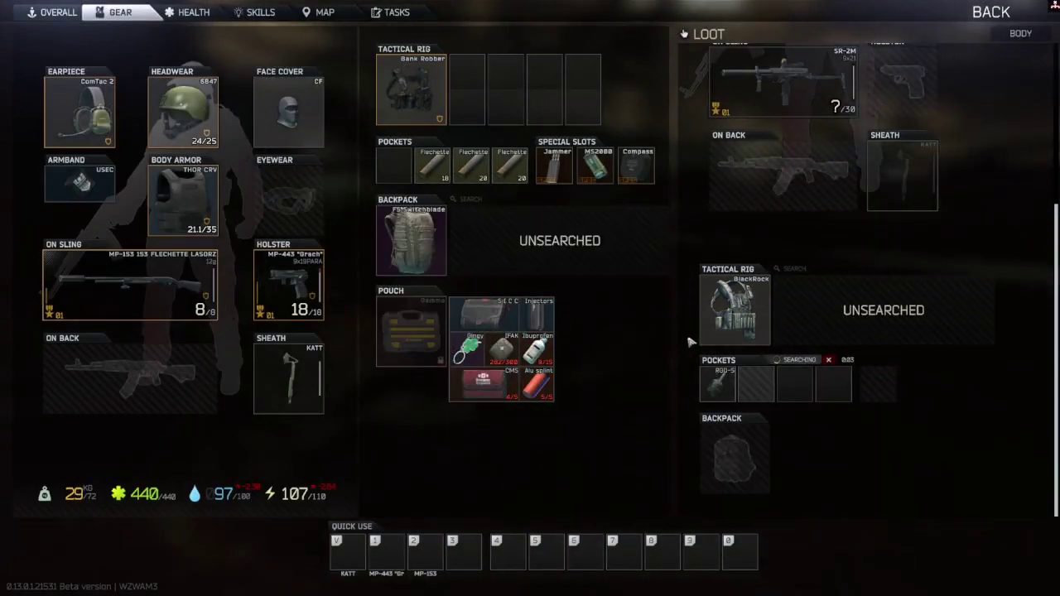
Equip the body's BlackRock rig, put its SR-2M on your back, and take the RGD-5.
left_click_drag(735, 311, 412, 90)
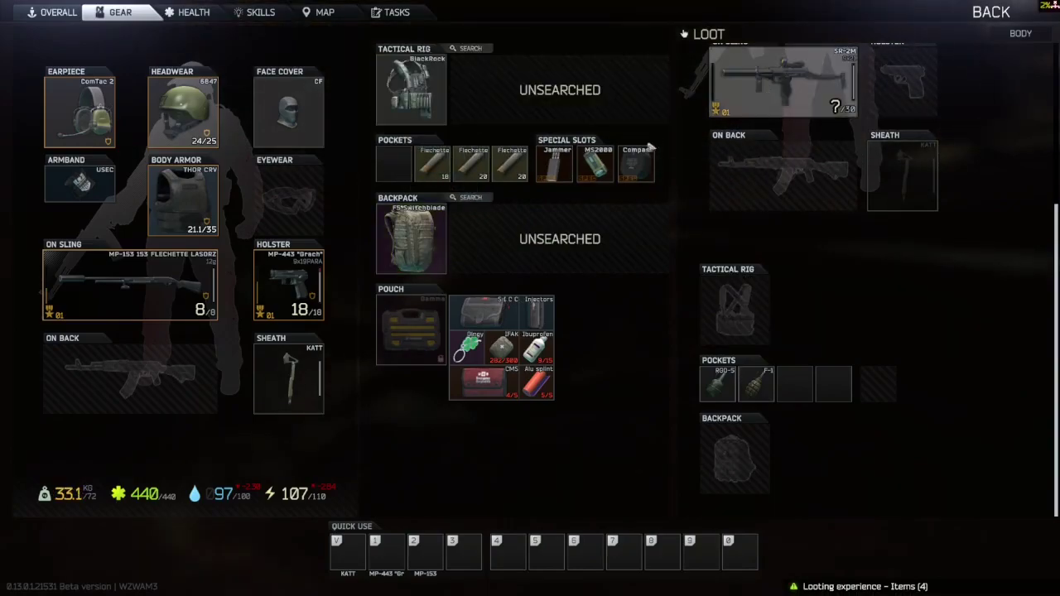
left_click_drag(782, 174, 130, 377)
left_click_drag(356, 391, 130, 376)
left_click(718, 383, "ctrl")
scroll(779, 331, "up", 5)
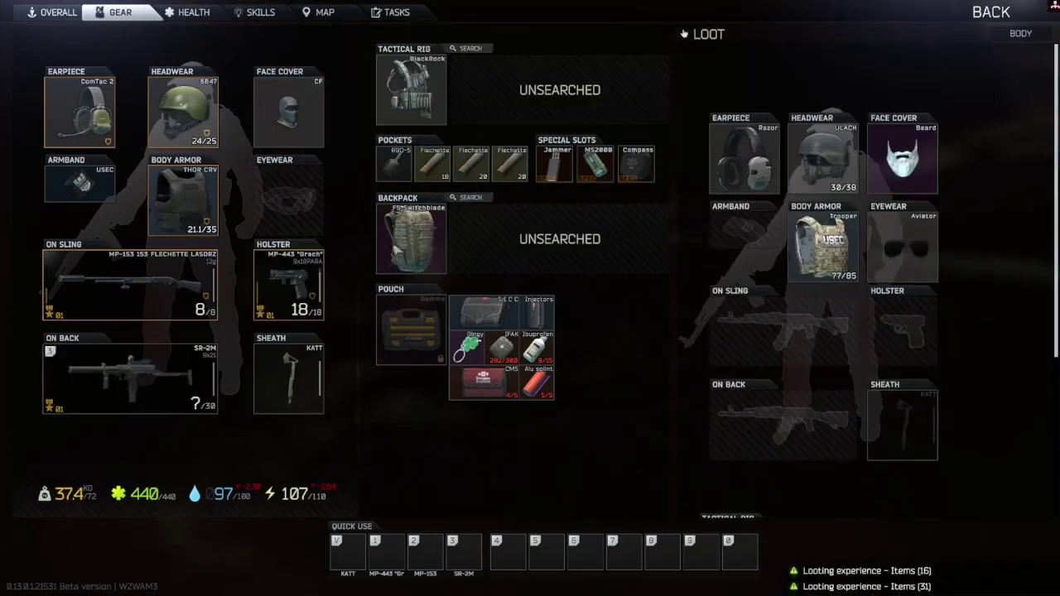
Replace your 6B47 helmet and THOR armor with the body's ULACH, Trooper armor and Razor headset.
key("Delete")
key("Delete")
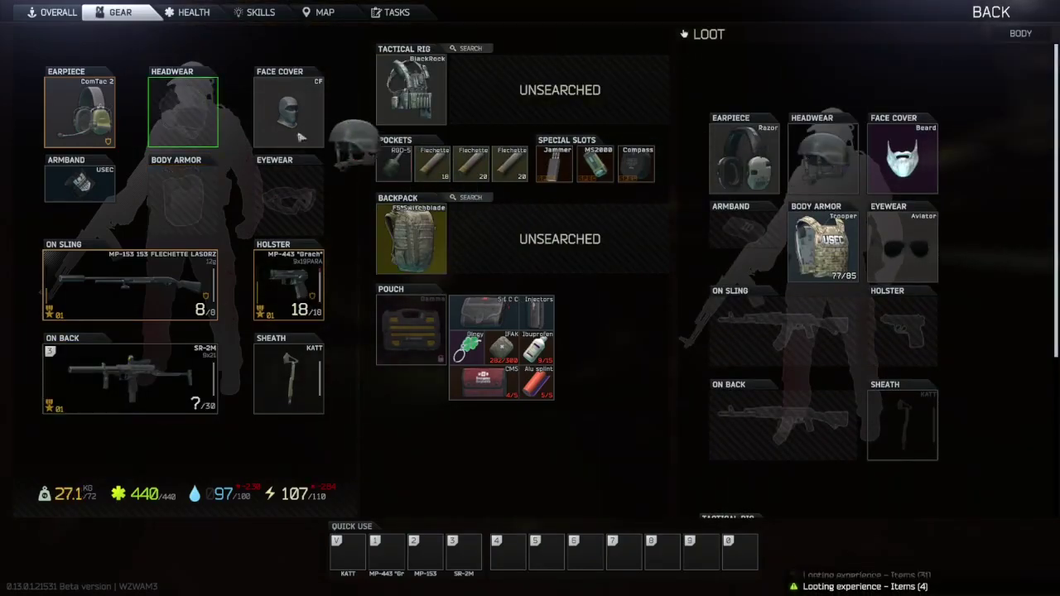
left_click(824, 157, "ctrl")
left_click_drag(824, 244, 179, 199)
key("Delete")
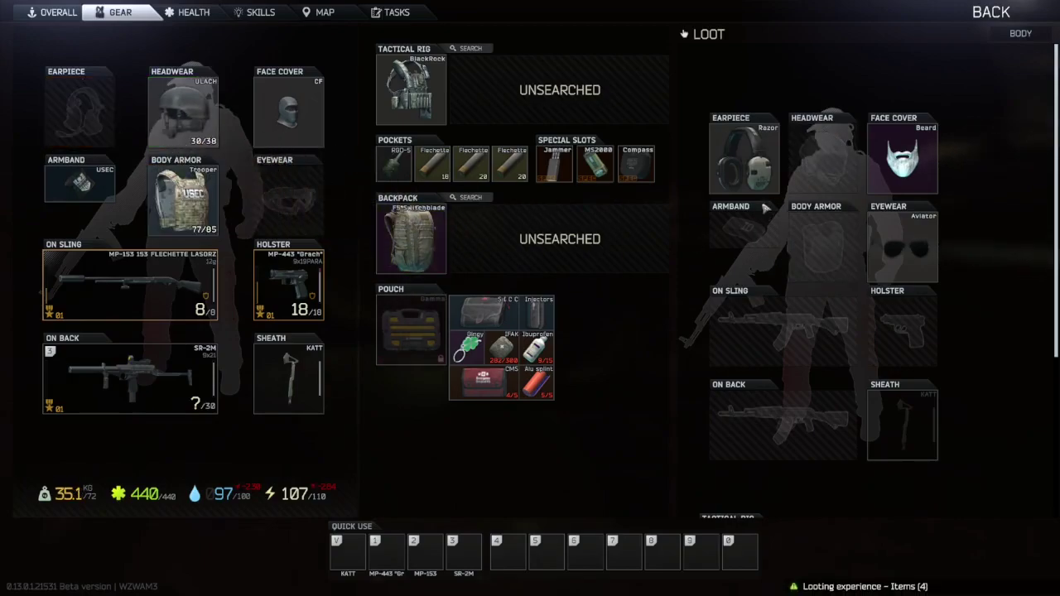
left_click(744, 161, "ctrl")
scroll(796, 347, "down", 5)
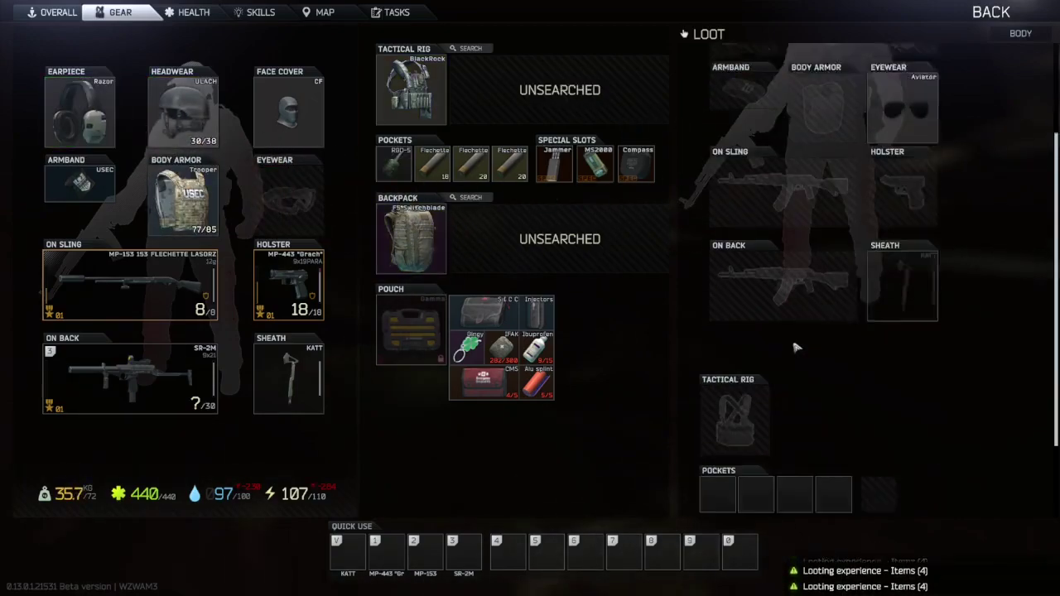
key("Tab")
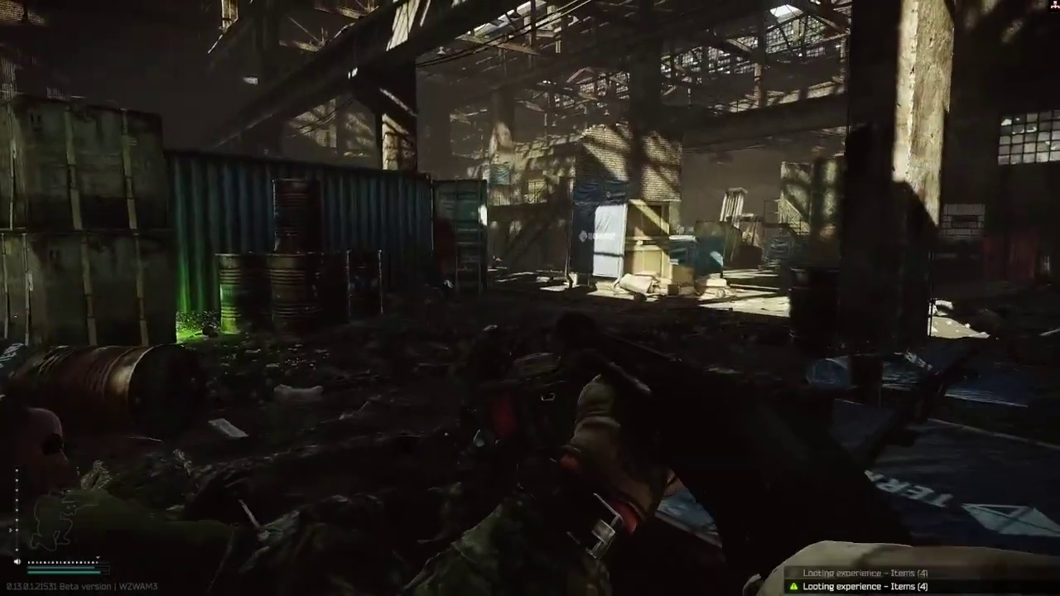
key("f")
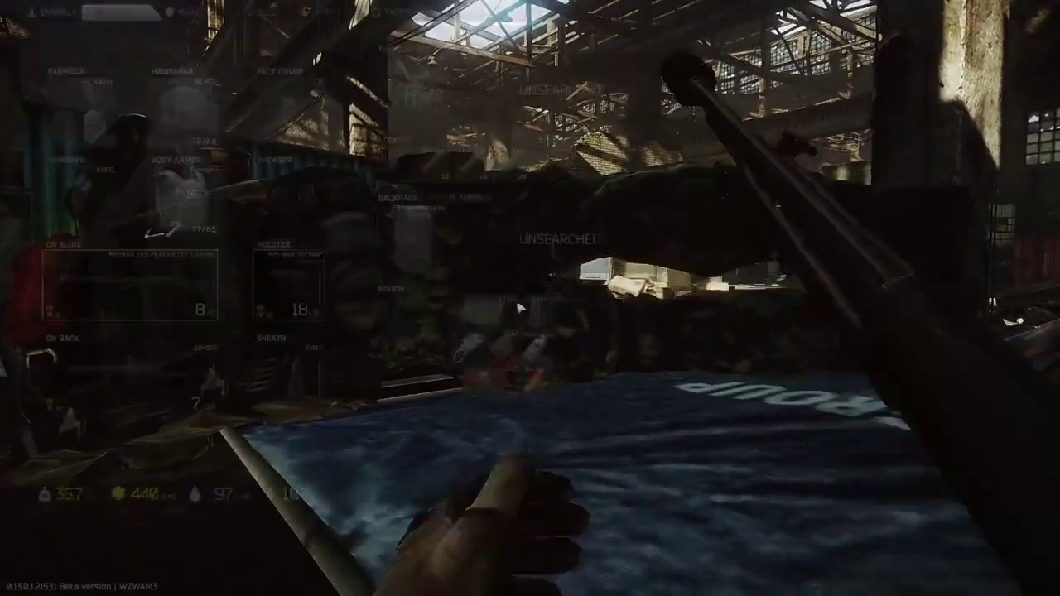
Take an item from the second body's pockets and swap your slung MP-153 for its AUG A3 CQB.
left_click_drag(950, 352, 611, 355)
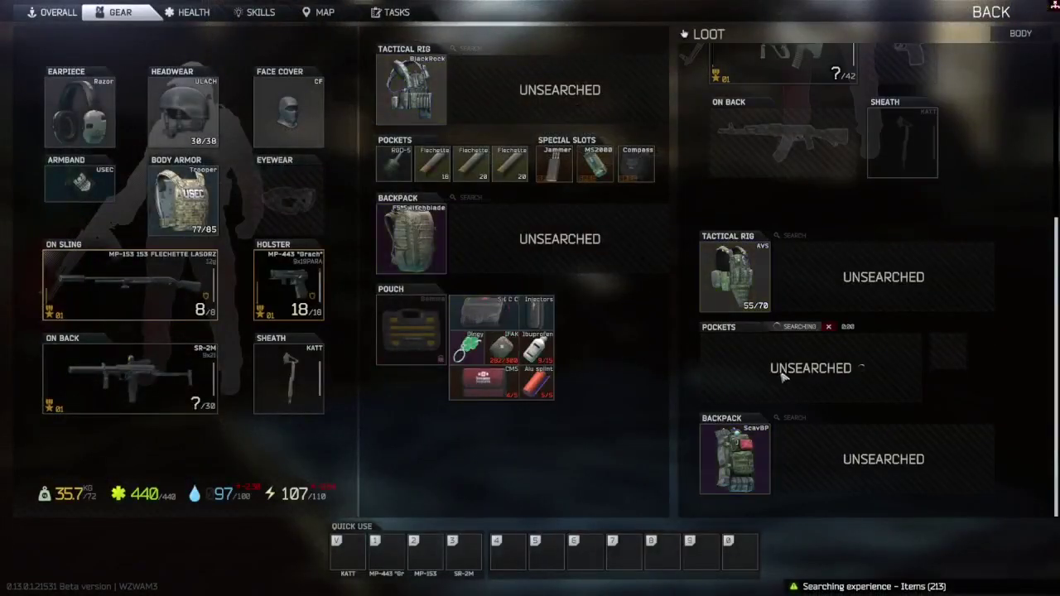
scroll(828, 249, "up", 3)
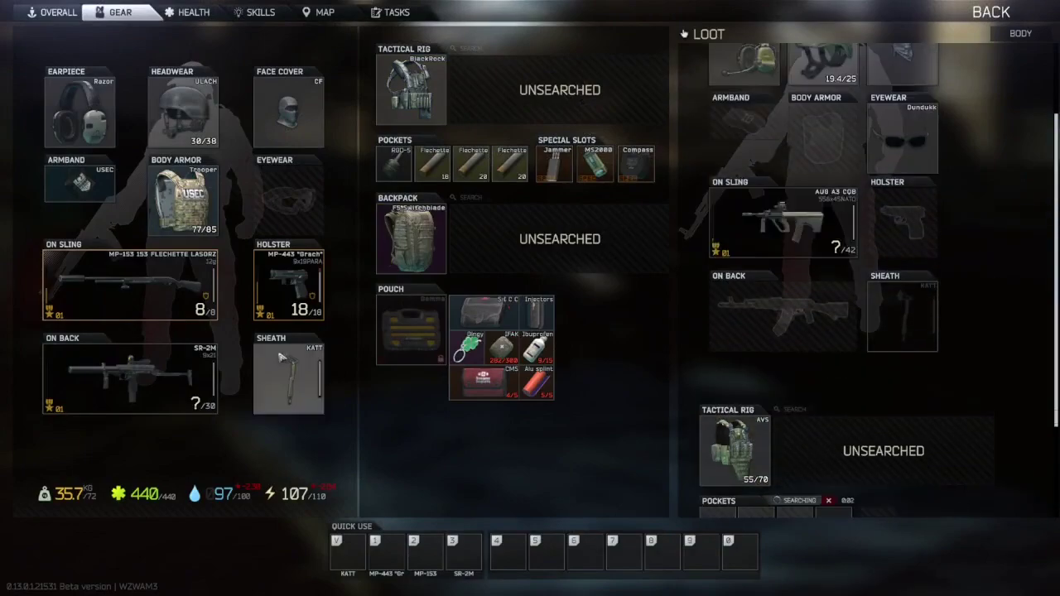
key("Delete")
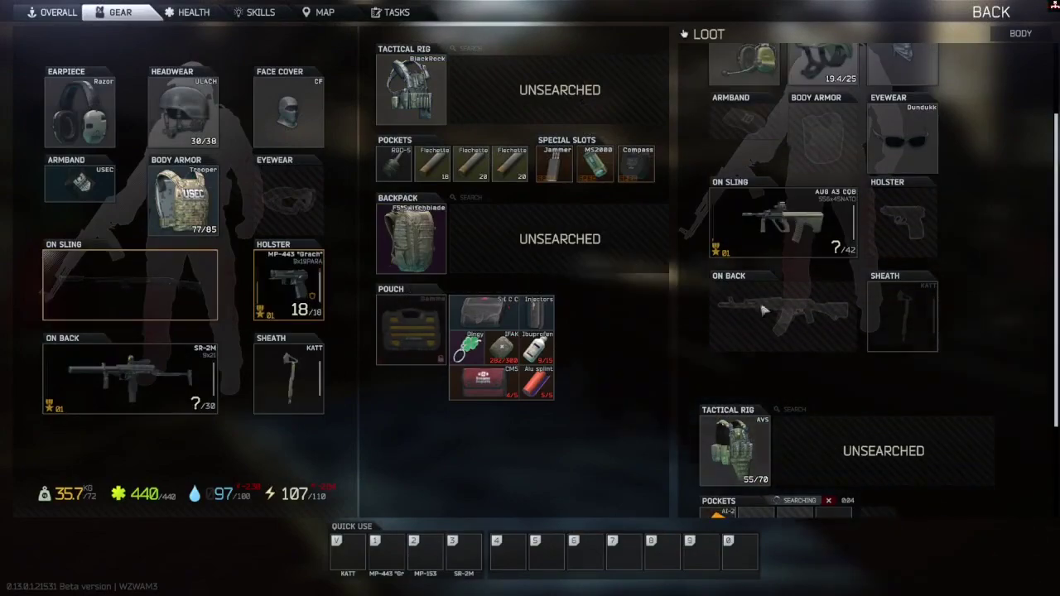
mouse_move(783, 224)
left_mouse_down()
mouse_move(475, 271)
mouse_move(128, 281)
left_mouse_up()
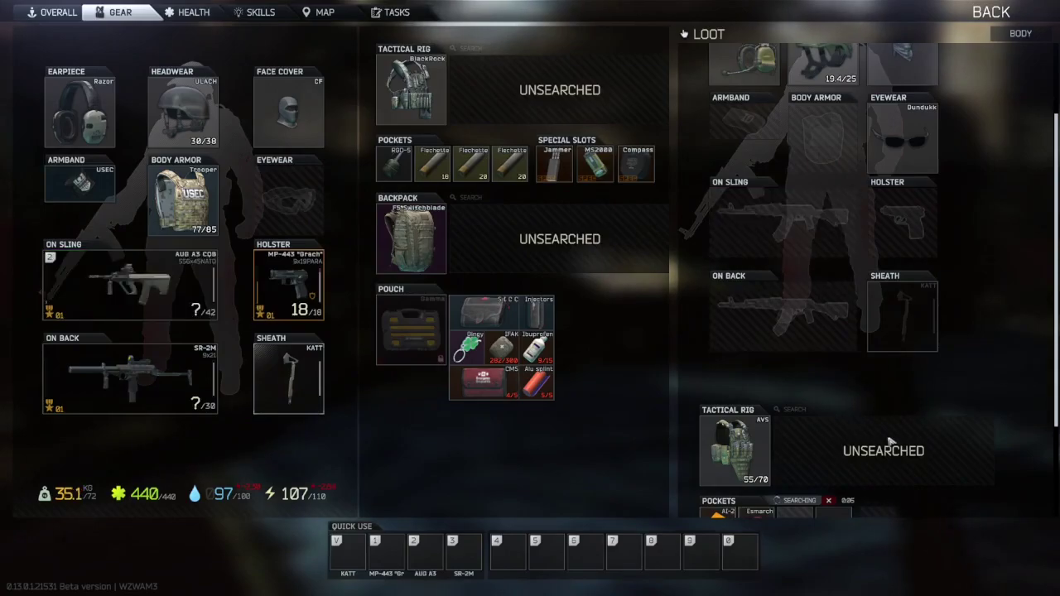
scroll(889, 432, "up", 3)
Draw the slung AUG A3 and switch it to full auto.
key("Tab")
key("2")
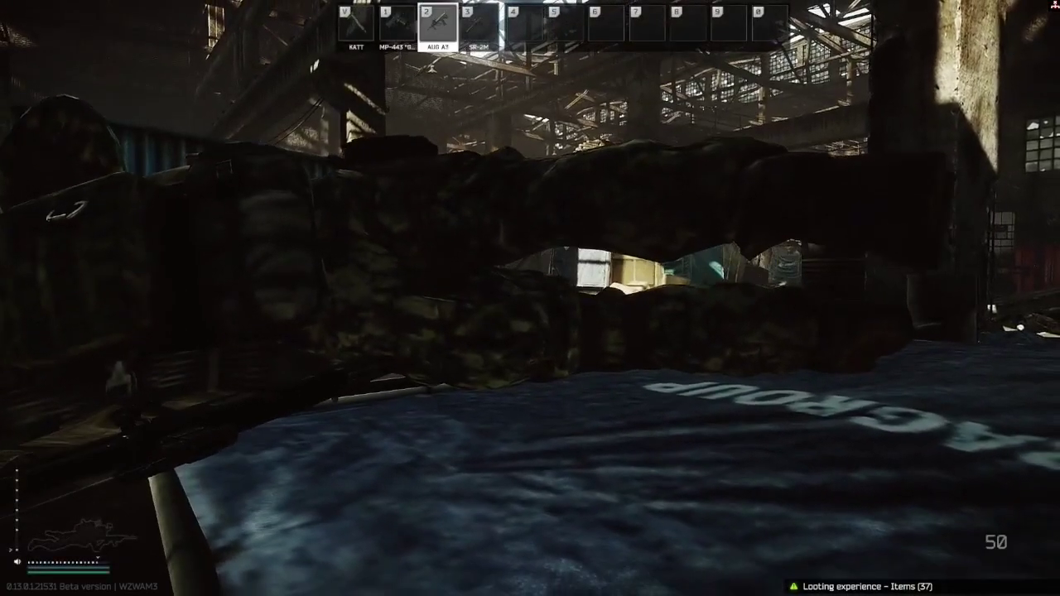
key("b")
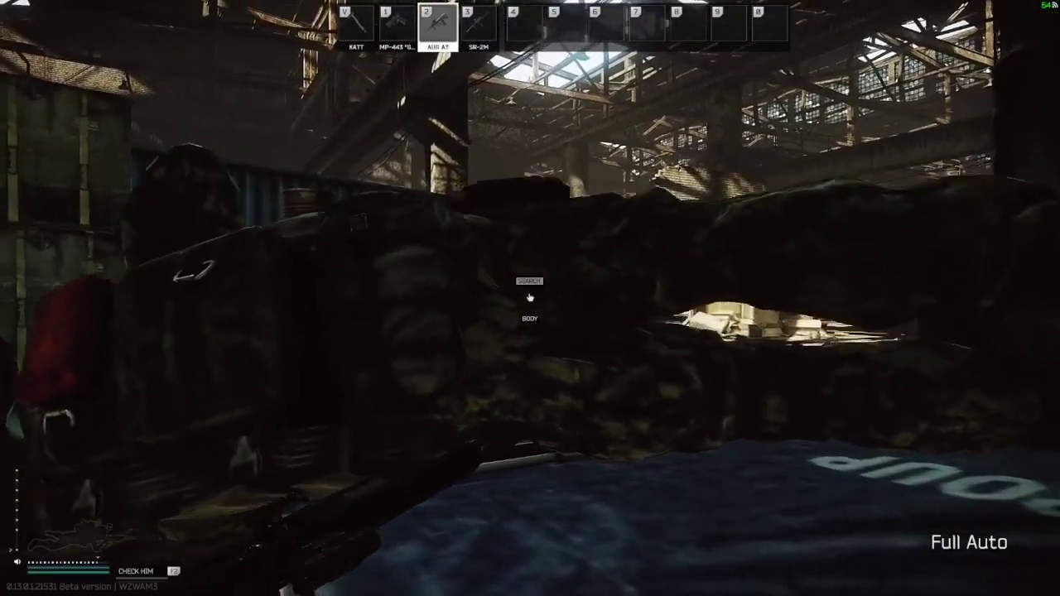
Stash the second body's AVS rig in your backpack and take its ComTac 2 headset.
key("f")
scroll(835, 461, "up", 3)
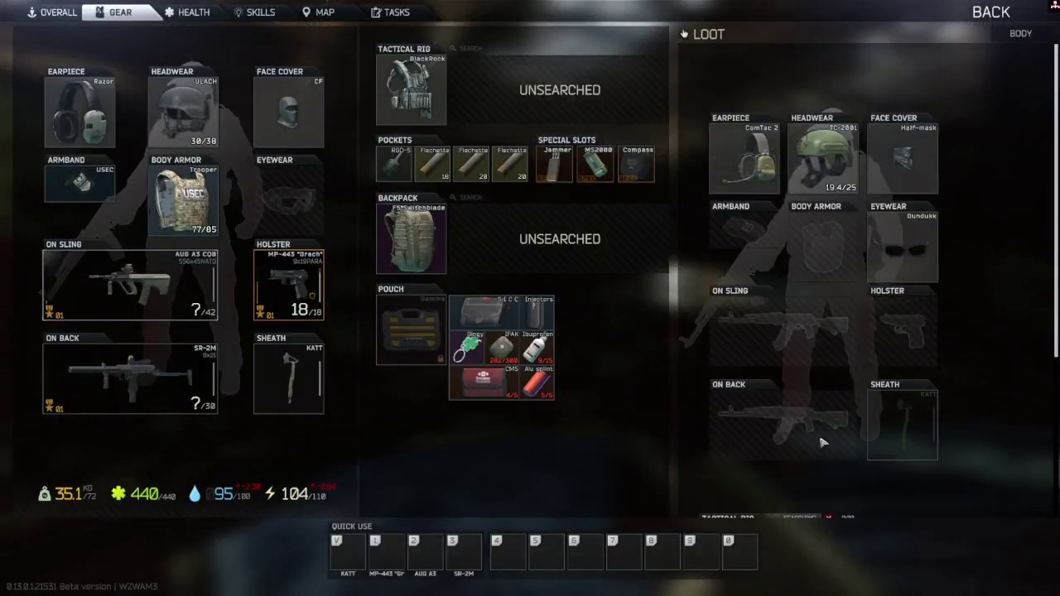
left_click_drag(824, 157, 560, 241)
scroll(844, 367, "down", 5)
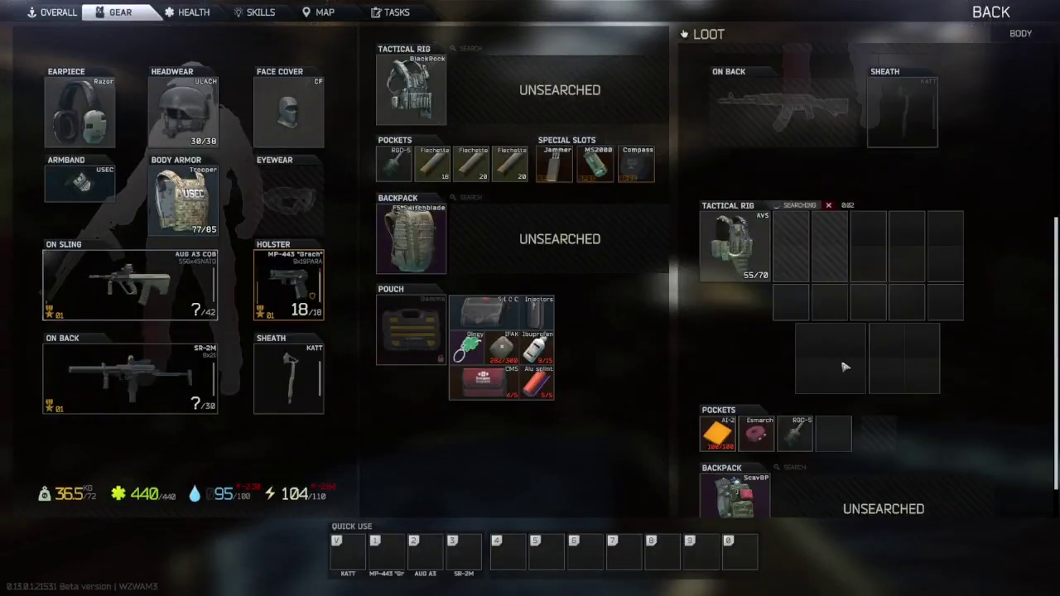
left_click_drag(733, 245, 544, 248)
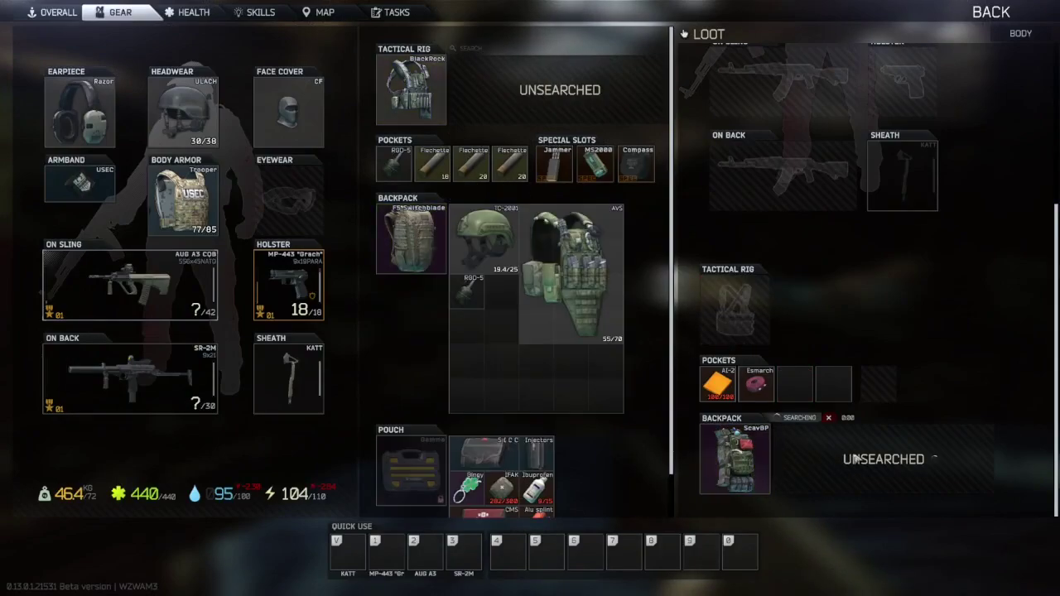
scroll(837, 332, "up", 5)
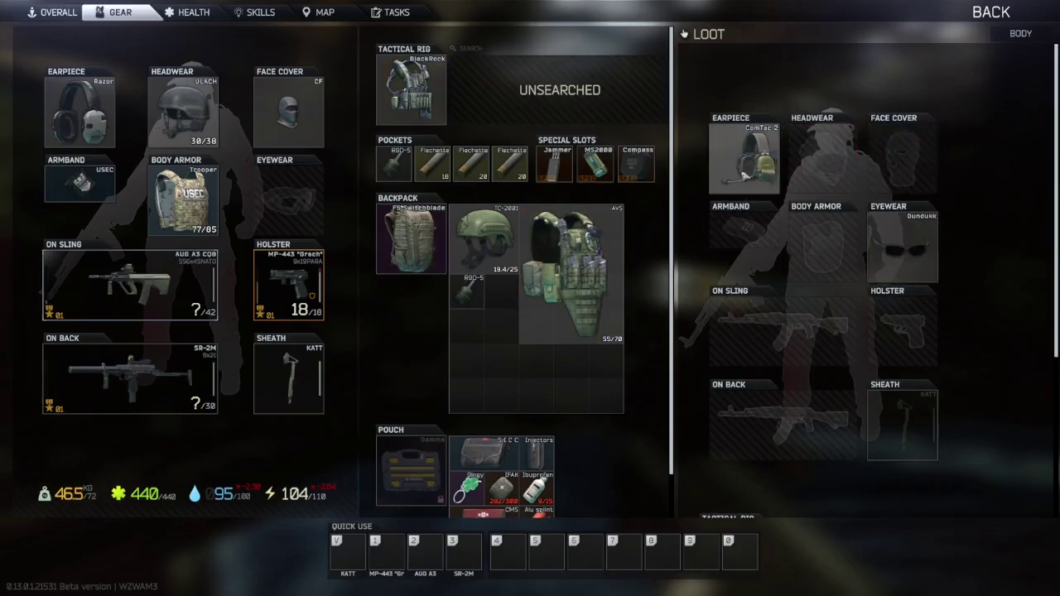
left_click(744, 158, "ctrl")
scroll(791, 423, "down", 5)
Walk over to the next body by the container and open its gear.
key("Tab")
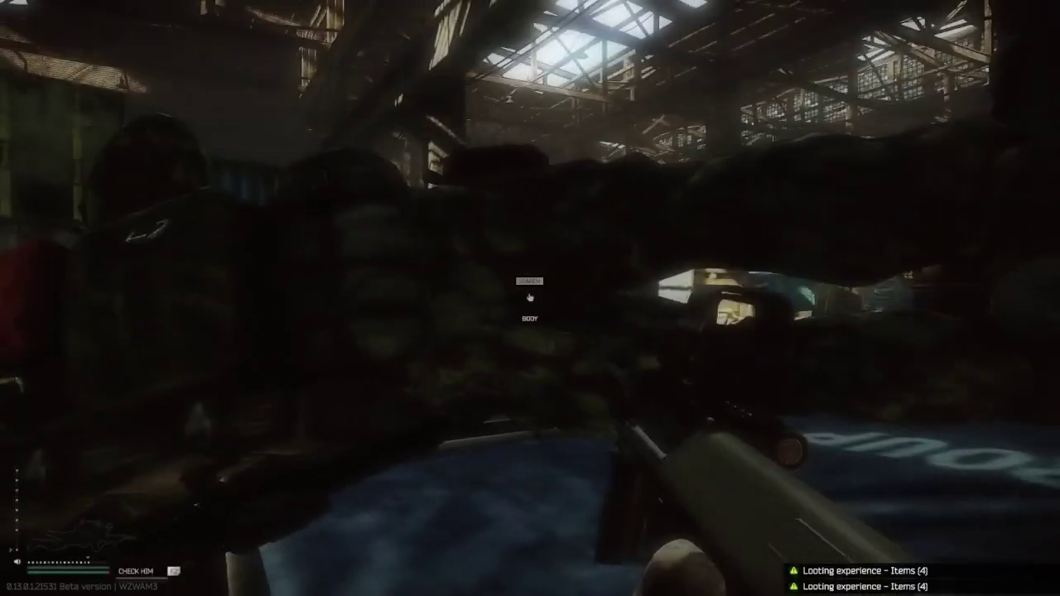
key("w")
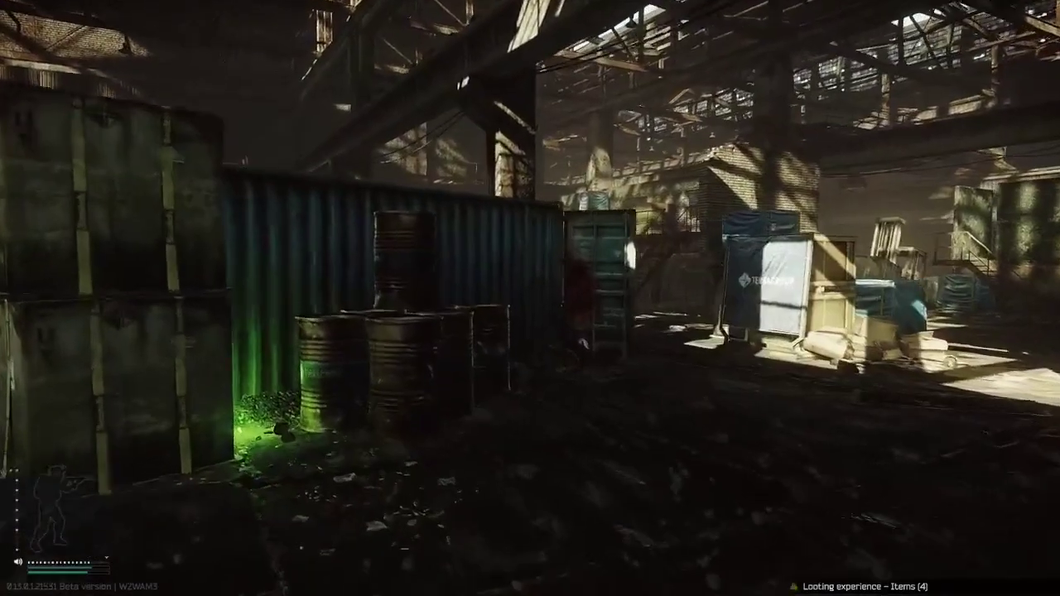
key("w")
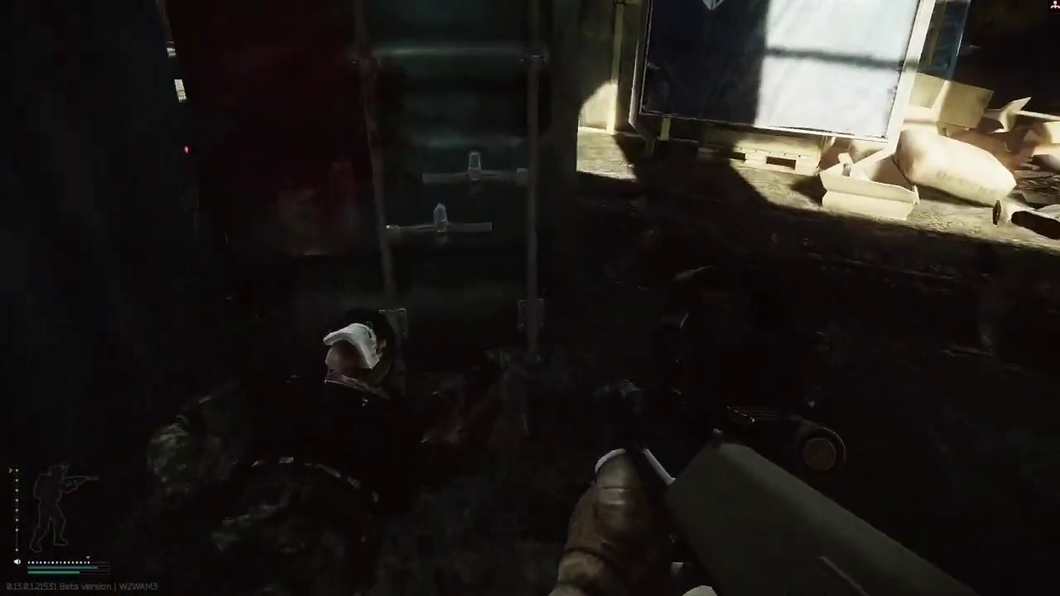
key("f")
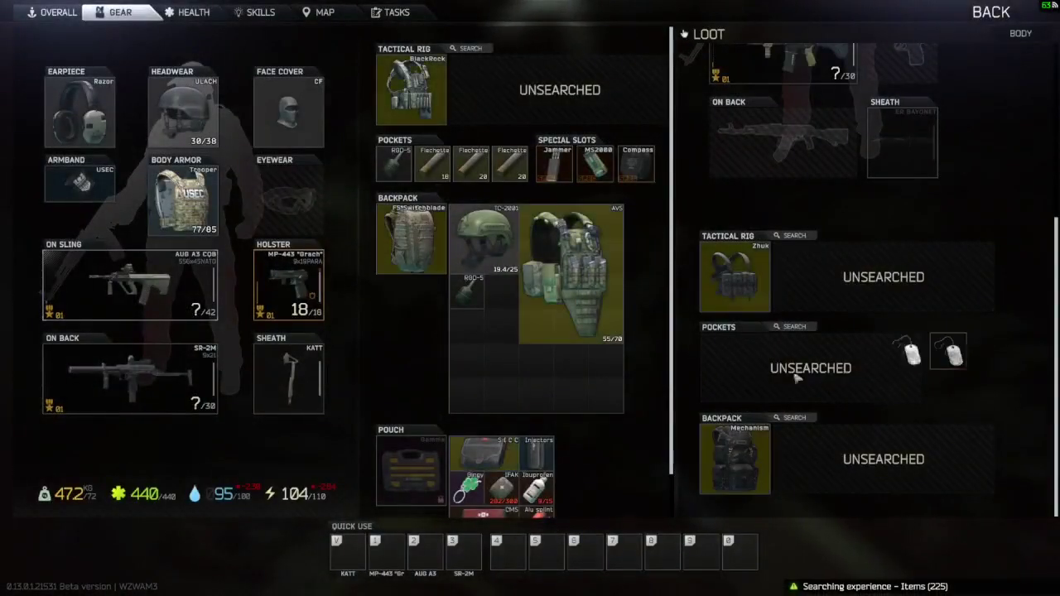
scroll(817, 380, "up", 3)
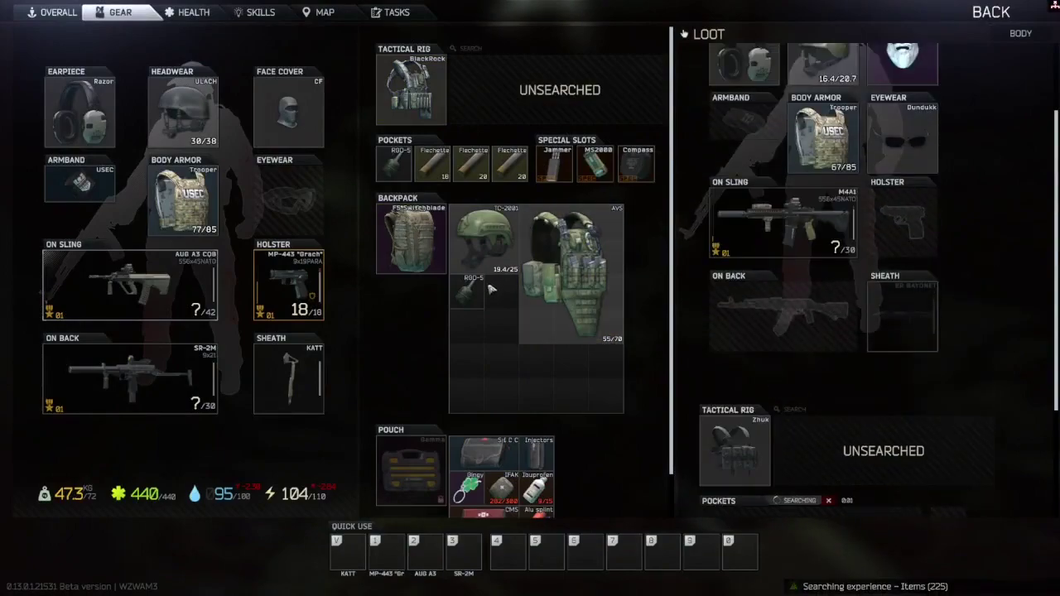
Stash the body's M4A1 in your backpack, search its Zhuk rig and take the STANAG magazines.
left_click_drag(484, 240, 783, 66)
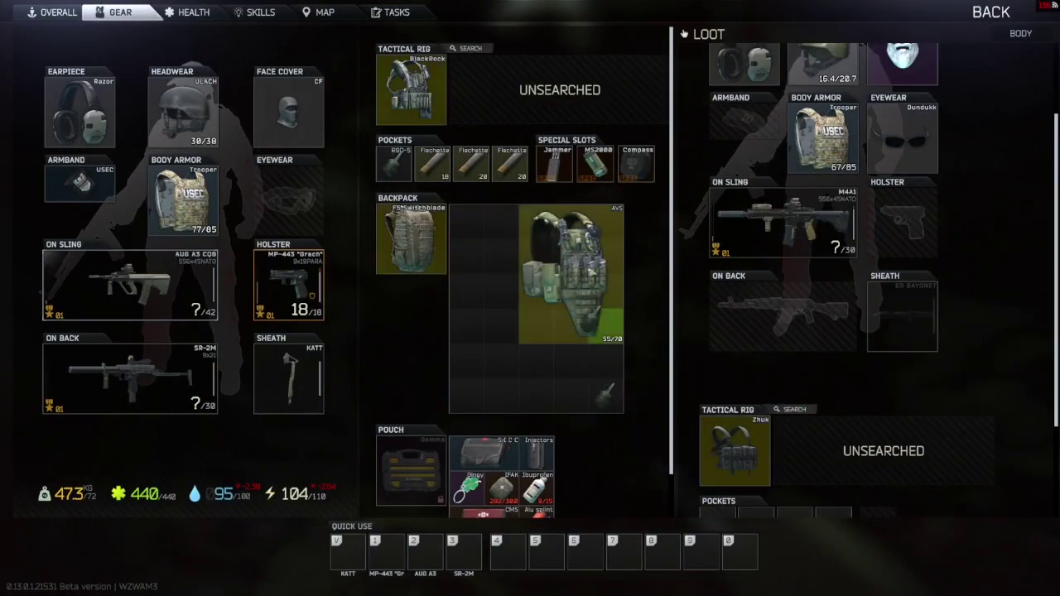
left_click_drag(782, 224, 491, 286)
left_click(470, 48)
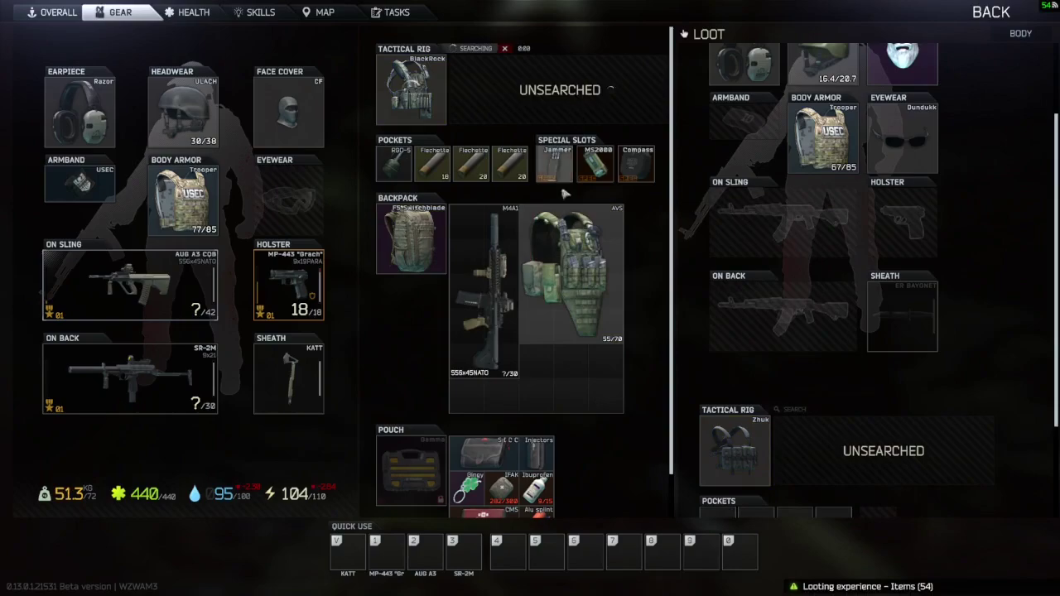
scroll(801, 172, "up", 3)
left_click_drag(746, 162, 580, 356)
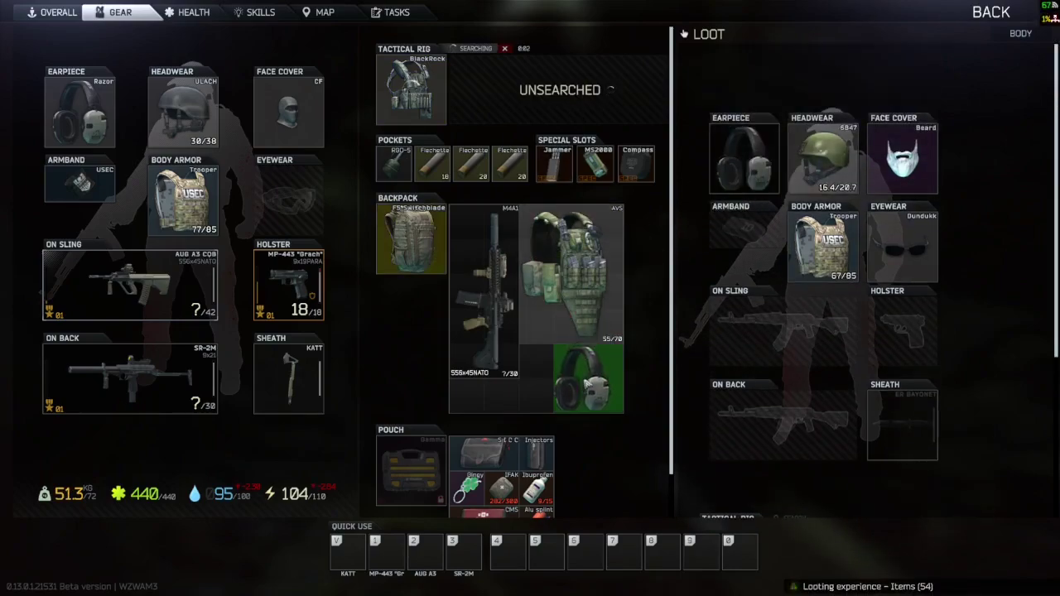
scroll(794, 331, "down", 5)
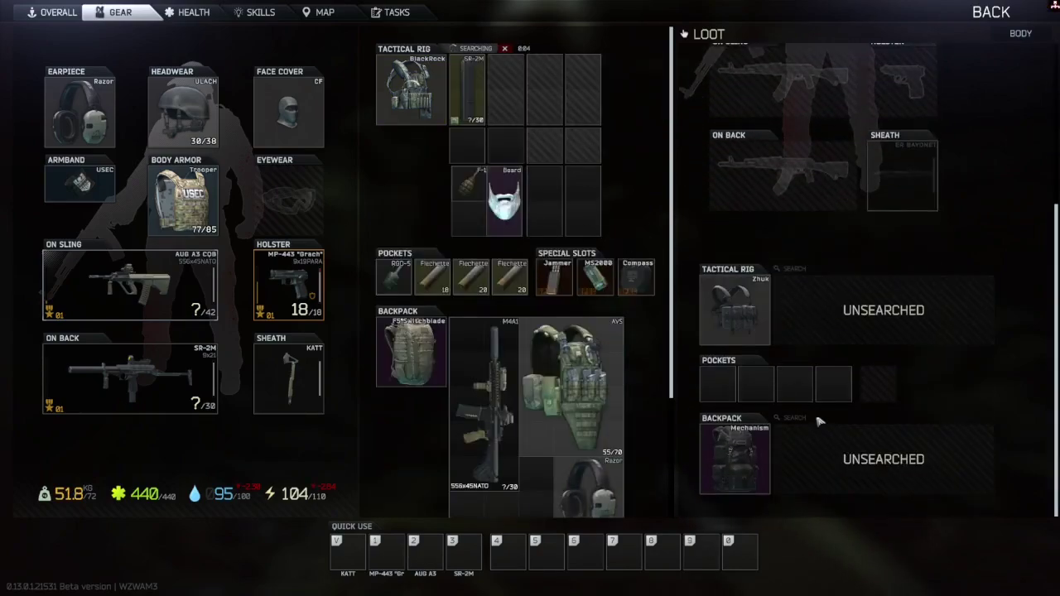
scroll(539, 331, "down", 3)
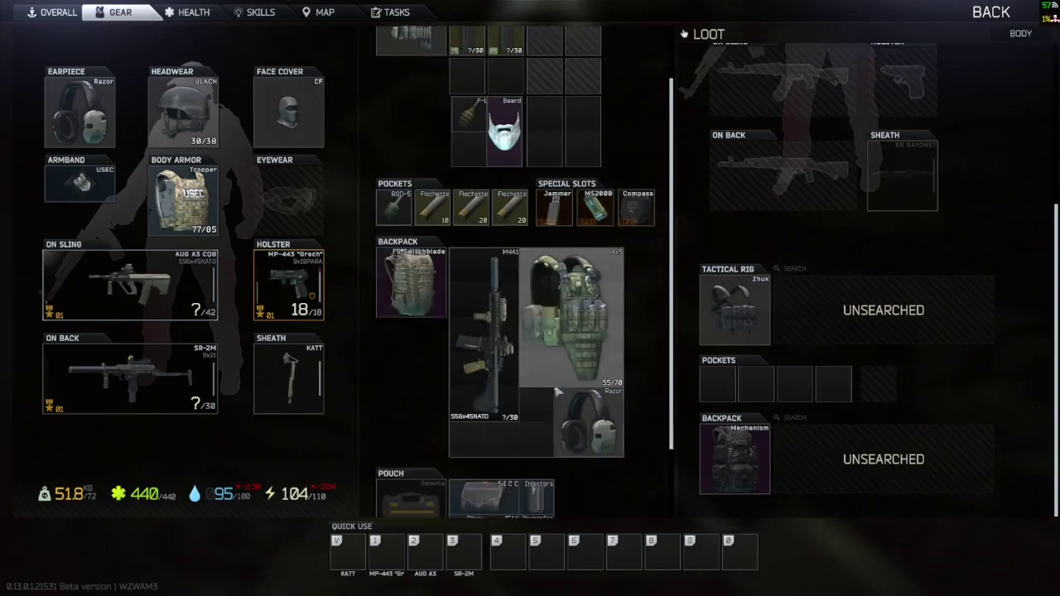
scroll(810, 341, "up", 5)
scroll(812, 331, "down", 3)
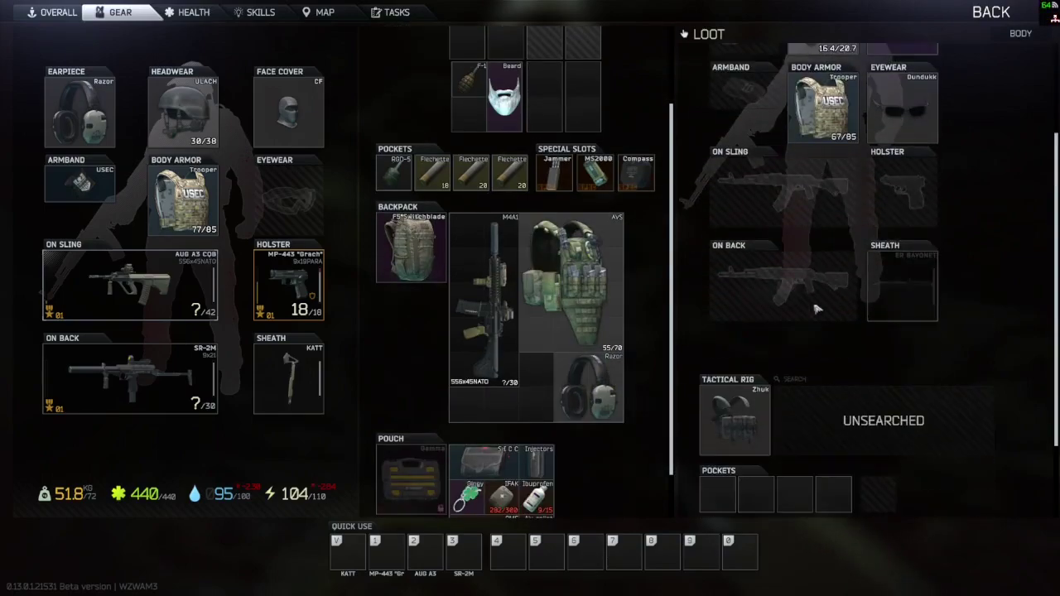
scroll(816, 311, "down", 2)
scroll(802, 335, "up", 3)
scroll(853, 338, "down", 1)
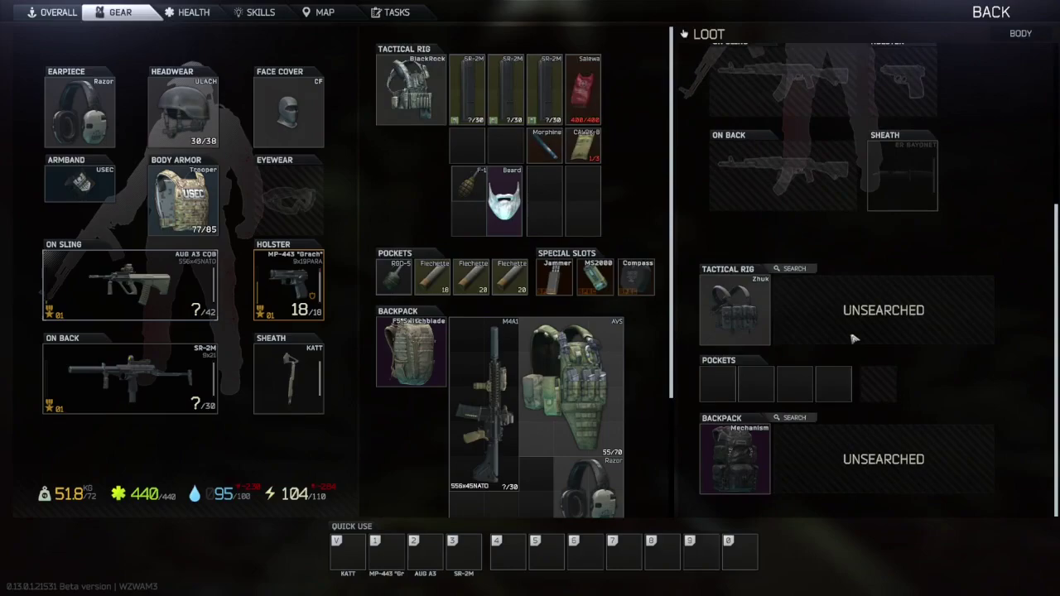
left_click(793, 268)
scroll(811, 332, "up", 5)
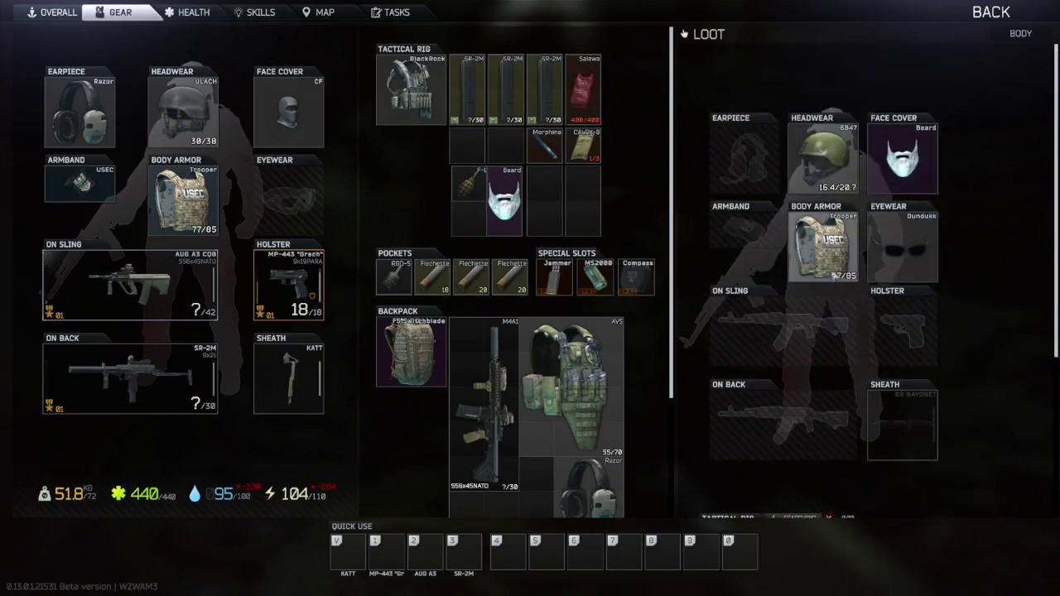
scroll(746, 331, "down", 5)
scroll(699, 330, "down", 4)
scroll(828, 373, "down", 2)
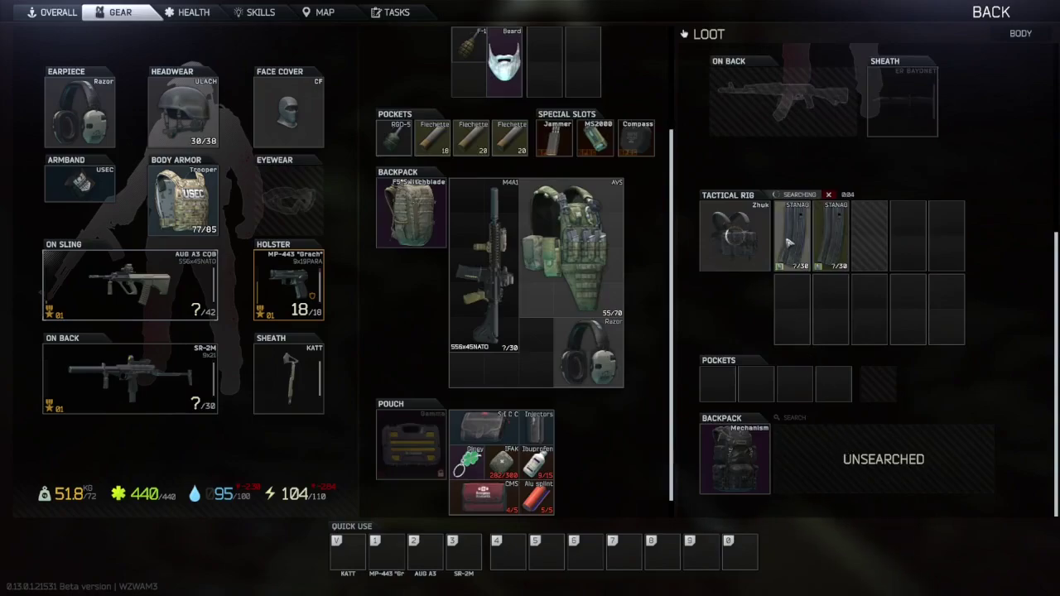
left_click(793, 236, "ctrl")
left_click(833, 236, "ctrl")
left_click(876, 248, "ctrl")
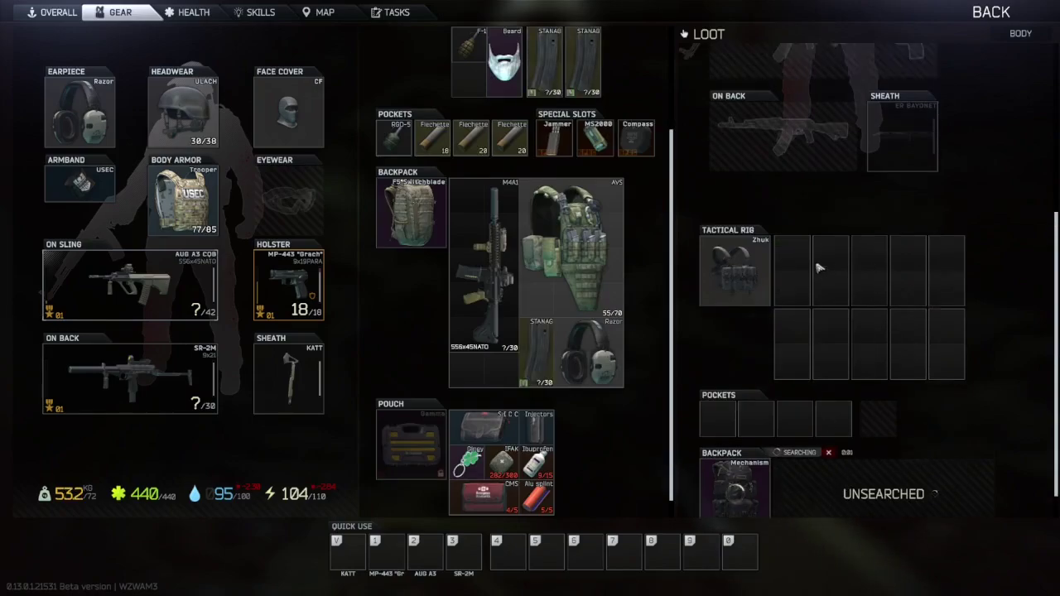
Walk through the warehouse and red-lit room and out the metal door.
key("Tab")
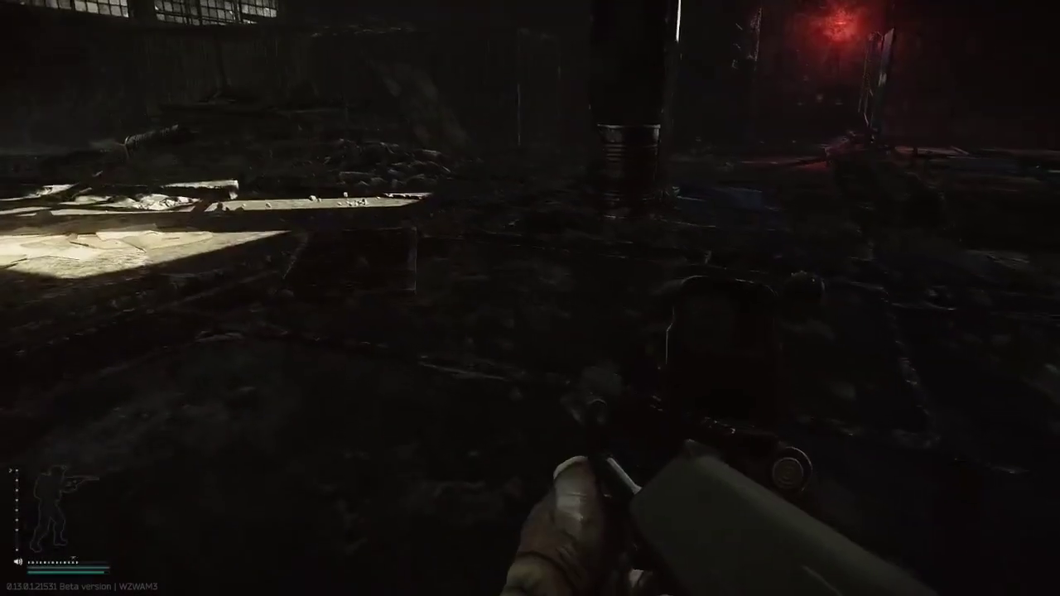
key("w")
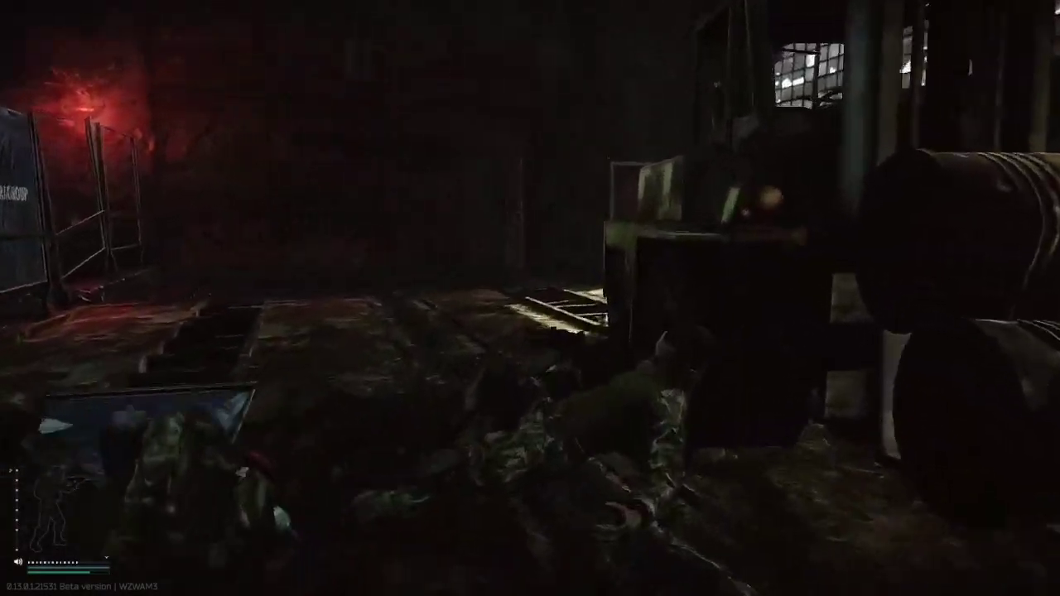
key("w")
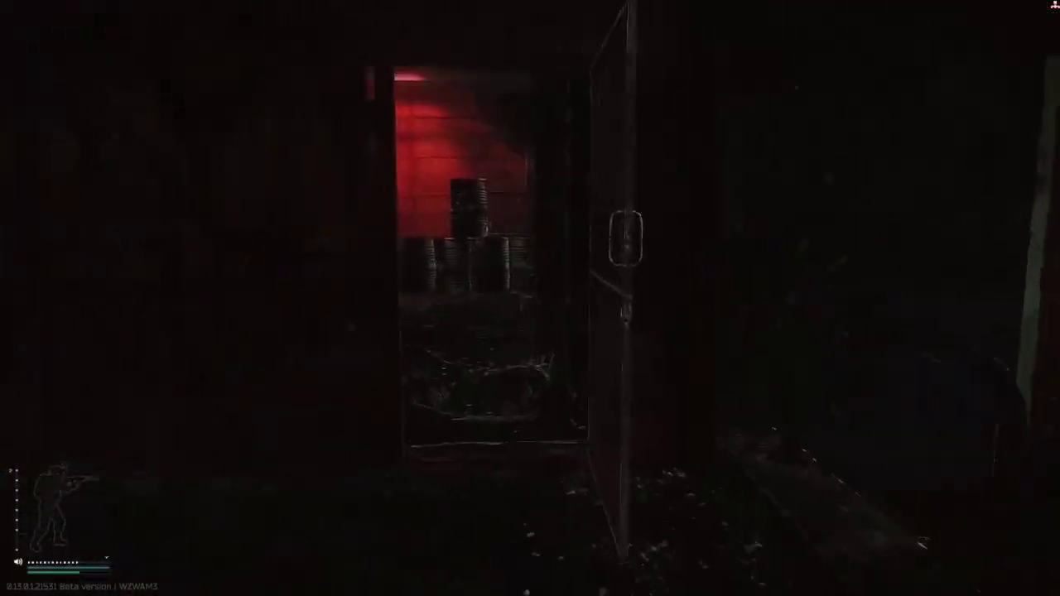
key("w")
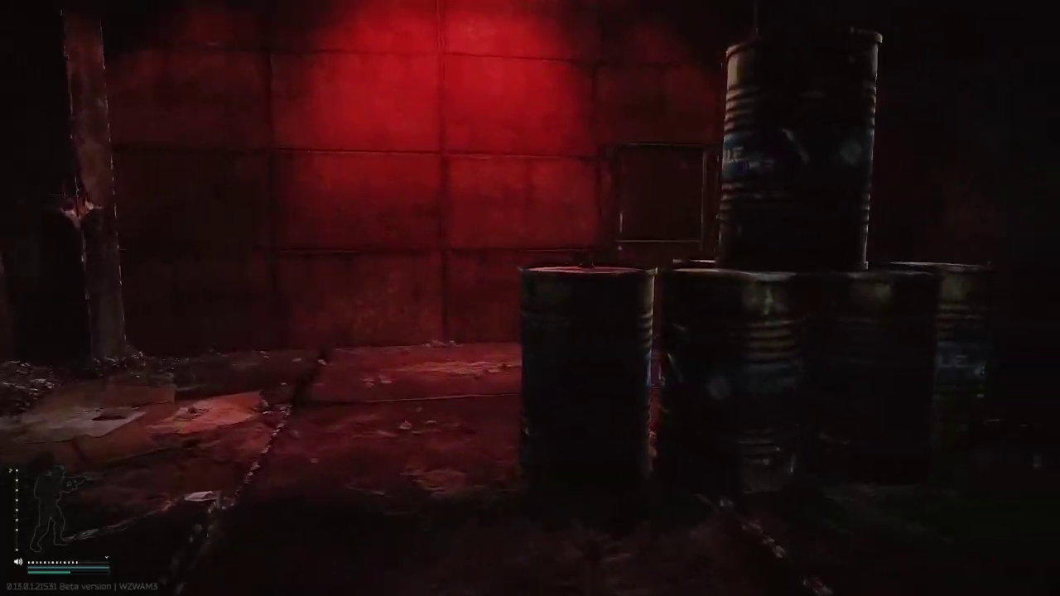
key("w")
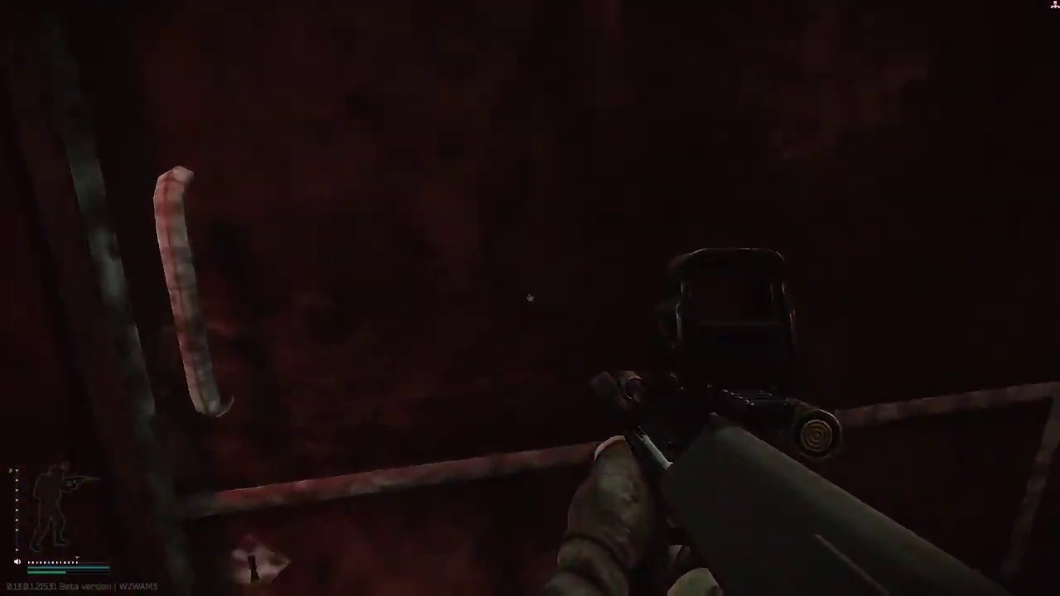
Enter the Gate 0 extraction zone past the white tanks and check inventory during the countdown.
key("w")
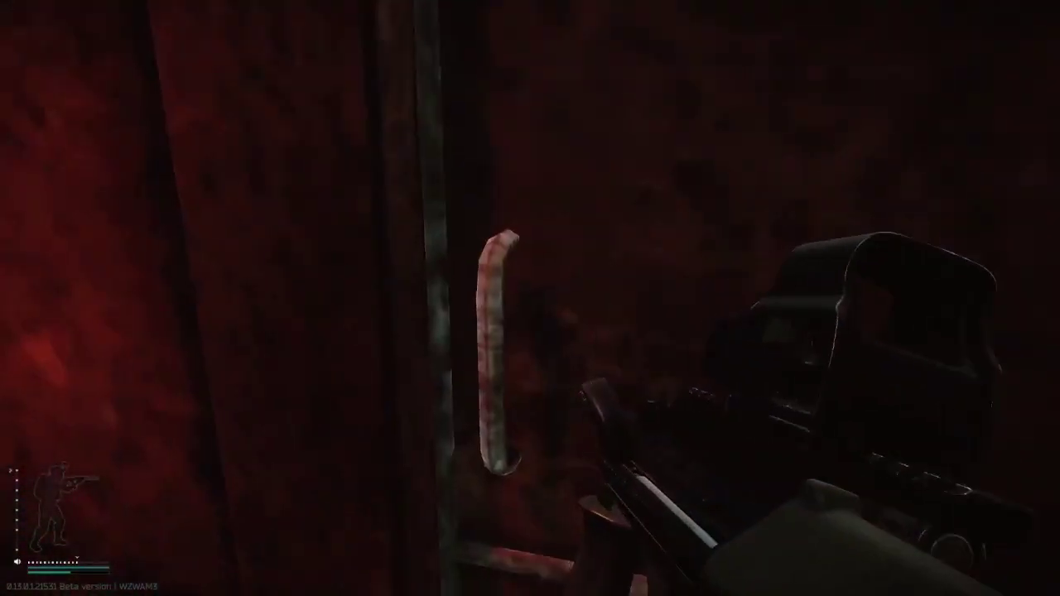
key("w")
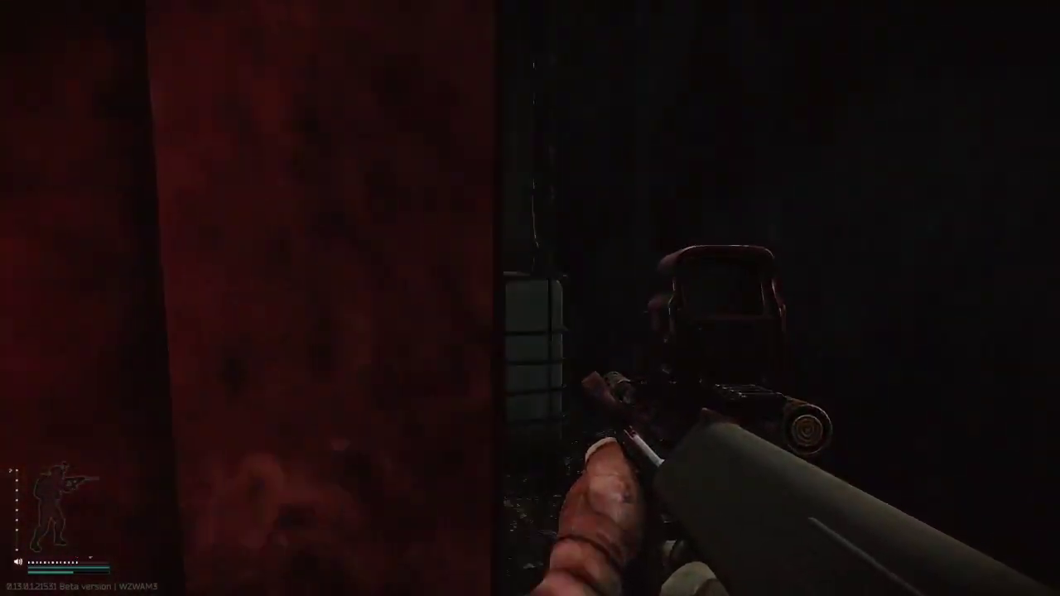
key("w")
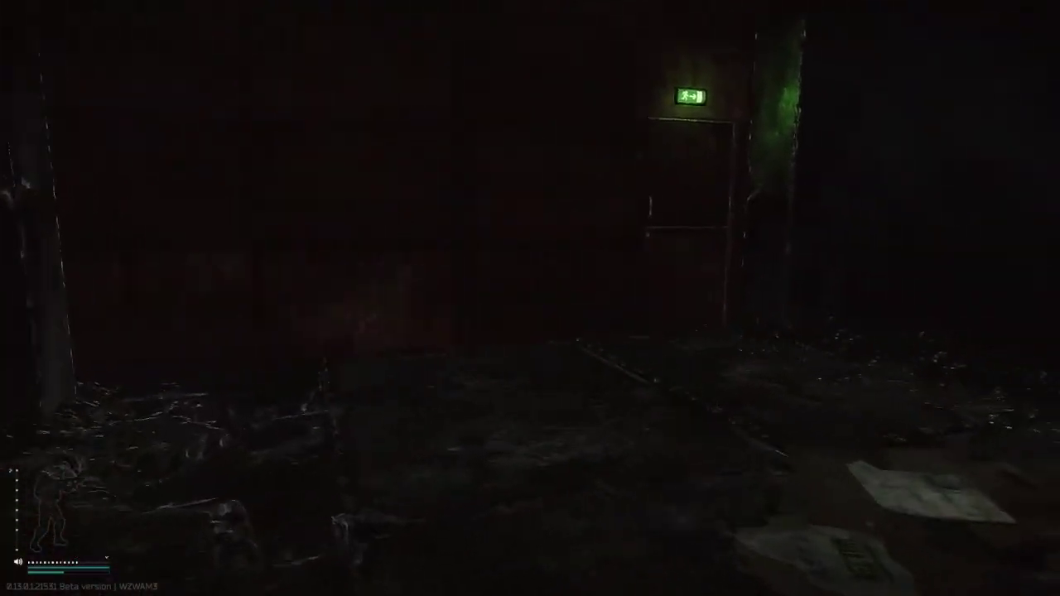
key("Tab")
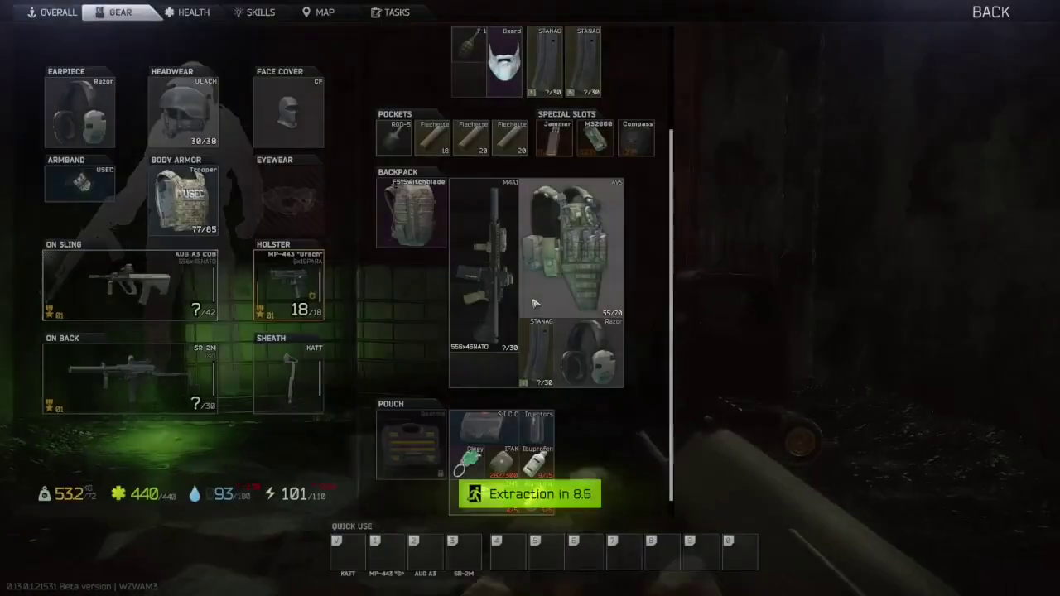
key("Tab")
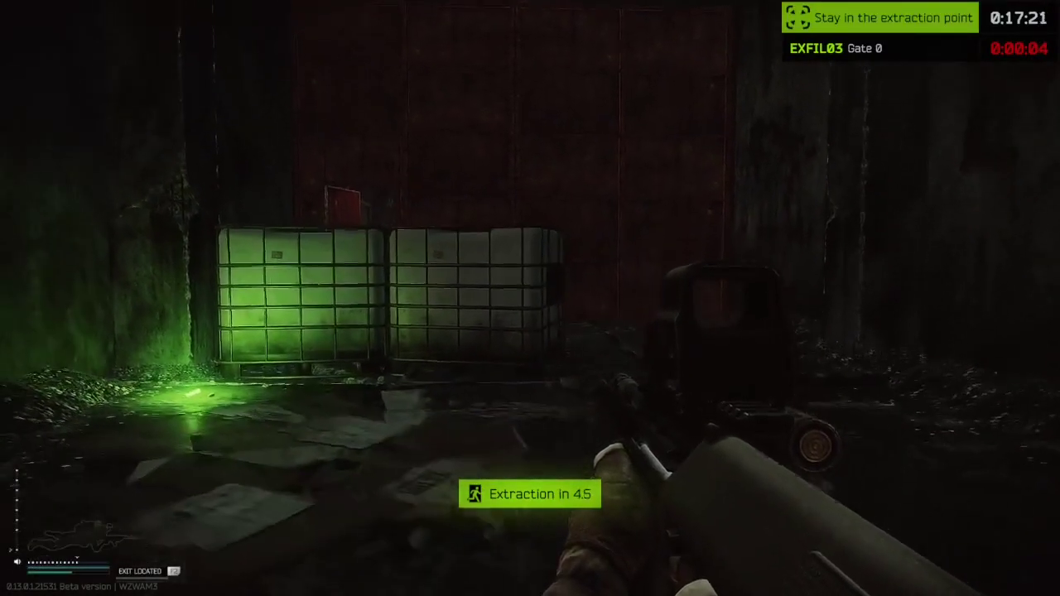
key("w")
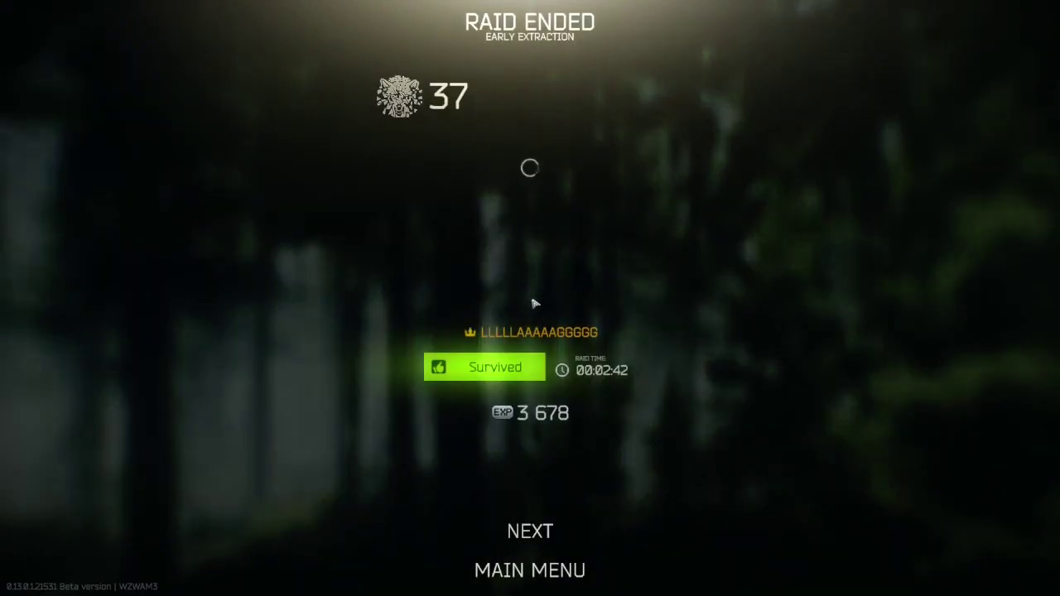
Once extraction completes, continue past the Raid Ended survival screen to the three-USEC kill list.
left_click(530, 531)
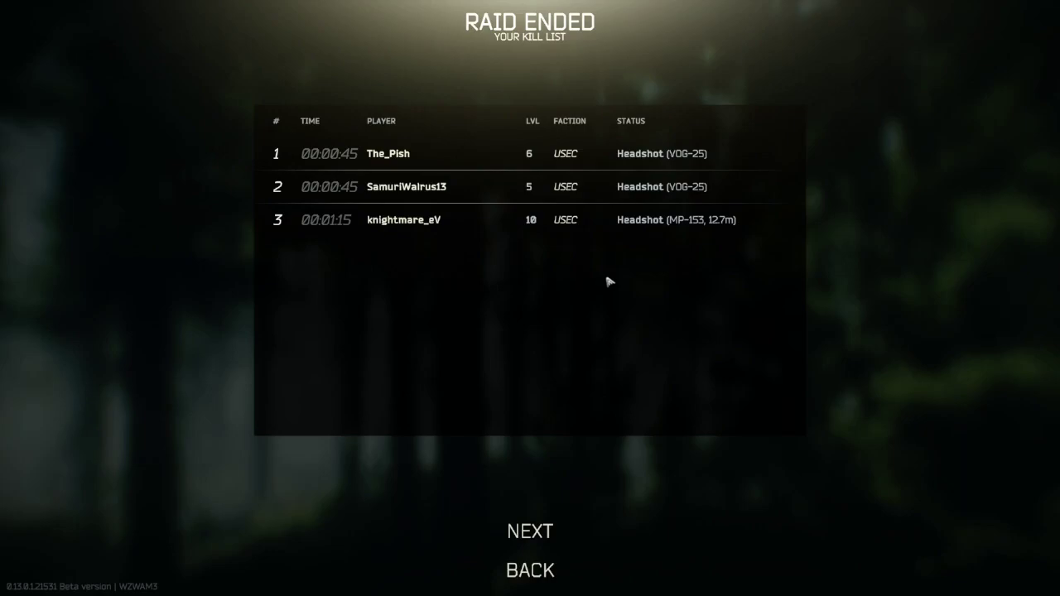
Continue past the Kill List and Factory Raid Statistics to the 3,678 XP experience summary.
left_click(530, 531)
scroll(574, 490, "down", 3)
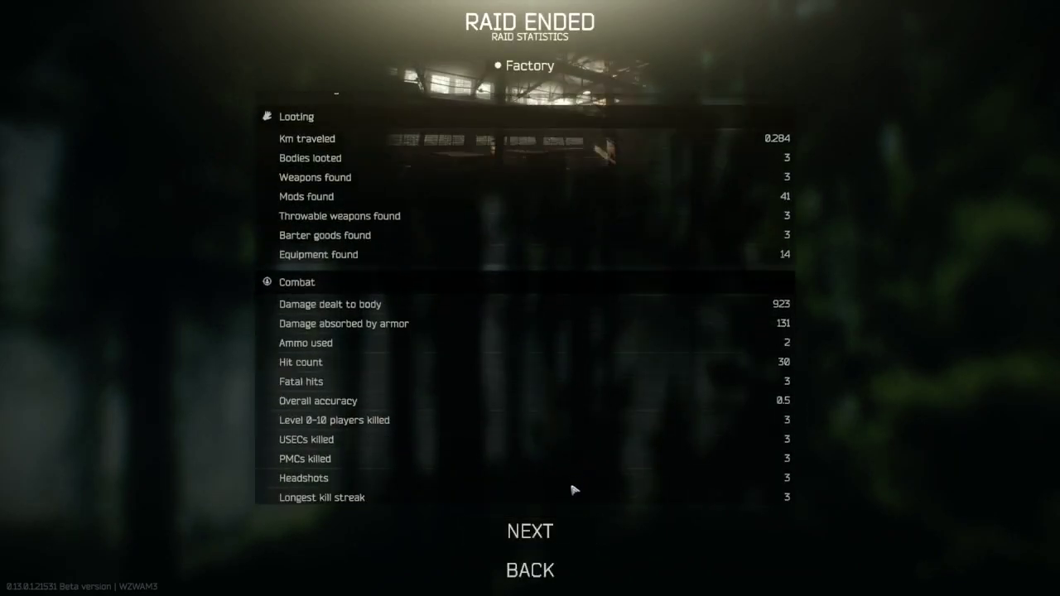
left_click(530, 531)
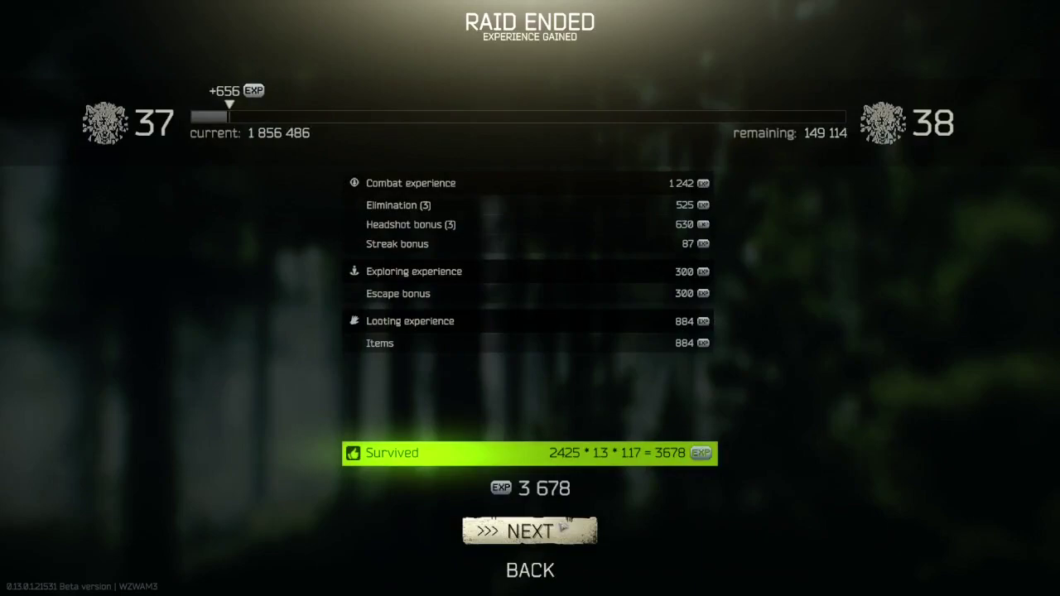